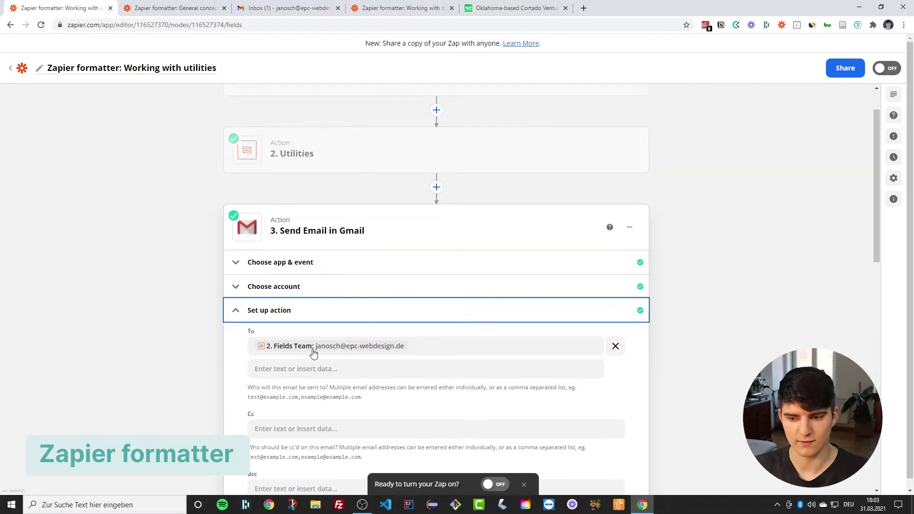
# Scroll the 'Zapier formatter: General concepts' Zap down to step 4 Utilities and its Formatter app settings.
pyautogui.scroll(-2, 312, 351)
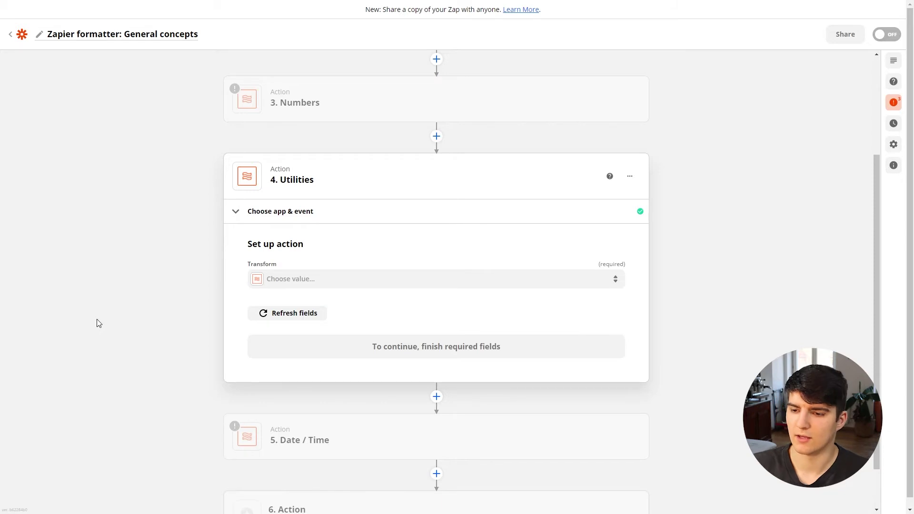
# Keep Utilities as the Formatter by Zapier action event for step 4.
pyautogui.click(273, 211)
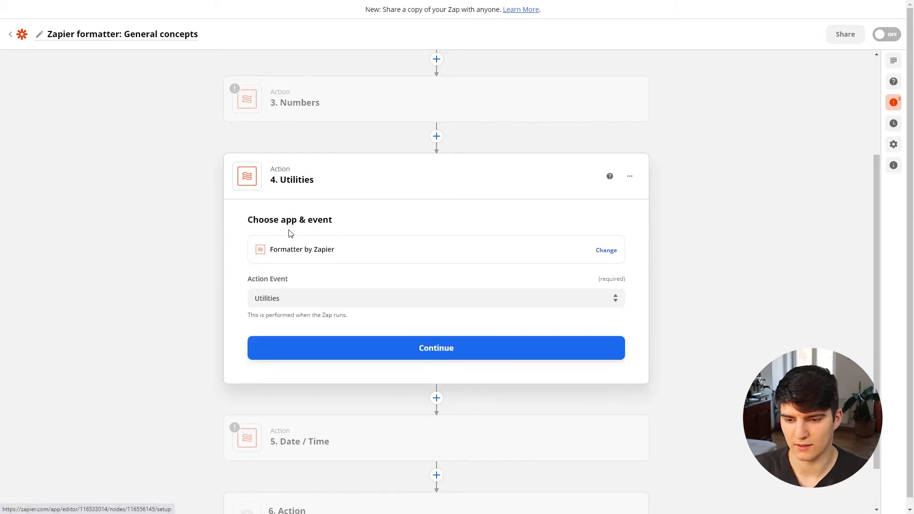
pyautogui.click(281, 297)
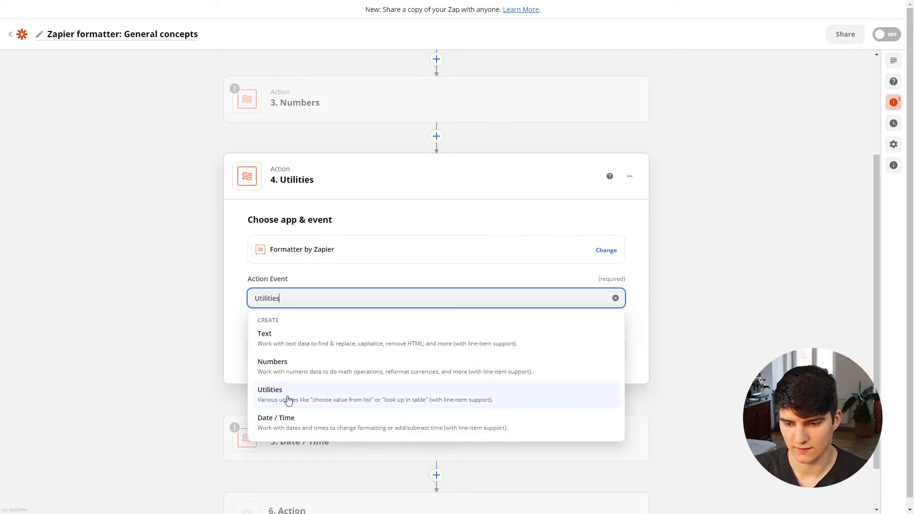
pyautogui.click(285, 399)
# Set the transform to Import CSV File and review its CSV File, header-row and file-type fields.
pyautogui.click(299, 289)
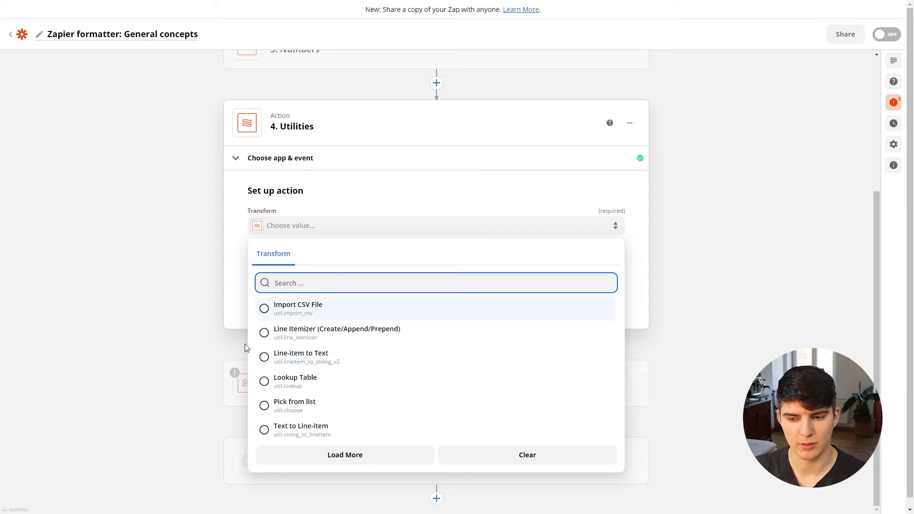
pyautogui.click(307, 310)
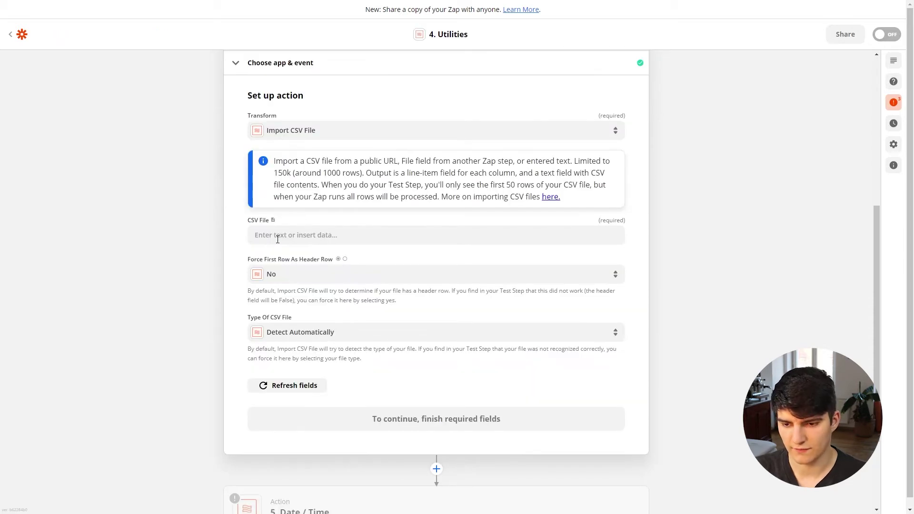
pyautogui.scroll(-1, 267, 286)
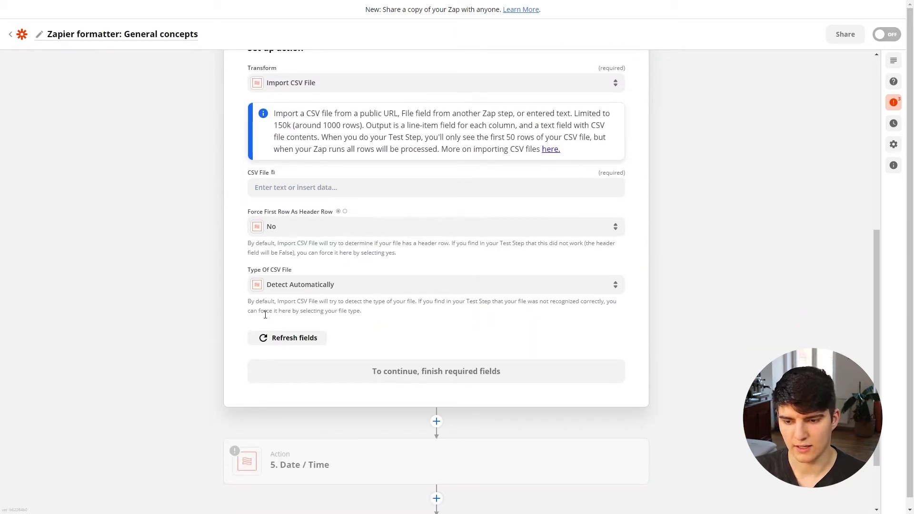
pyautogui.scroll(1, 286, 266)
pyautogui.scroll(1, 309, 292)
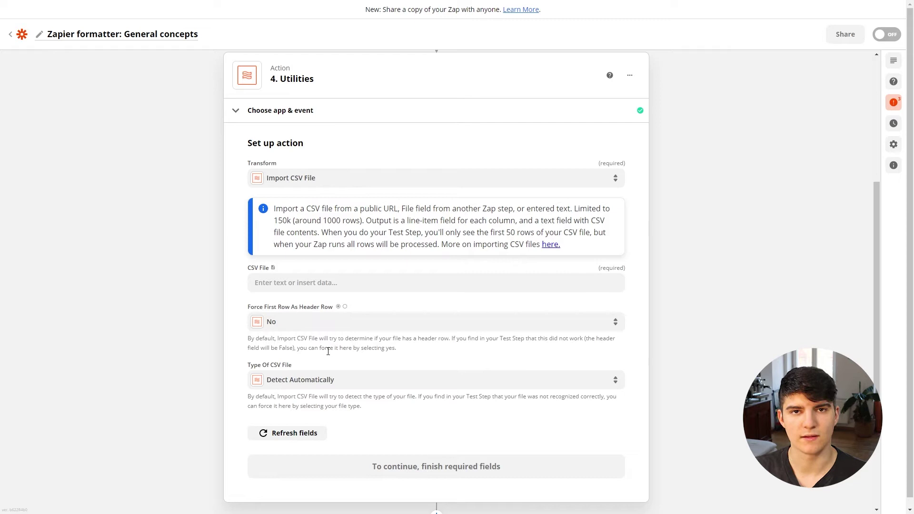
pyautogui.scroll(2, 328, 351)
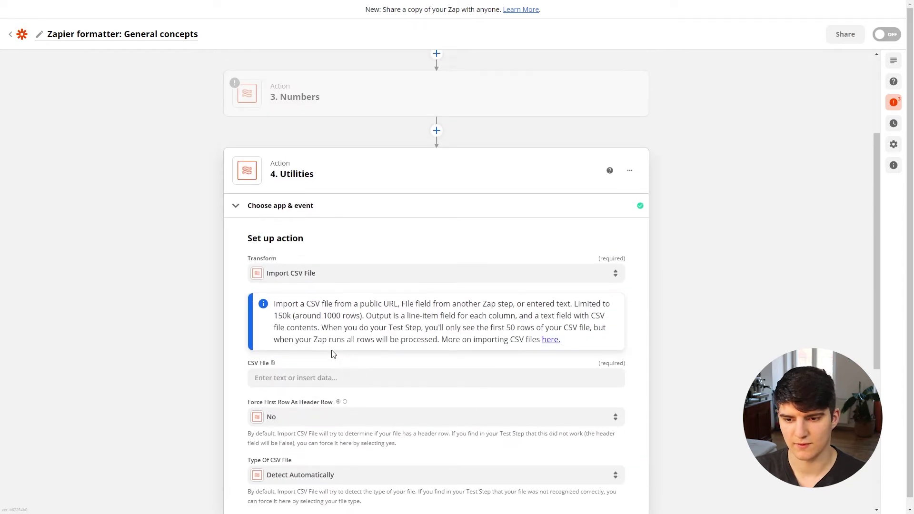
pyautogui.click(300, 278)
# Switch the transform to Pick from list and view the Choose First/Last/Random operations without picking one.
pyautogui.scroll(-2, 310, 306)
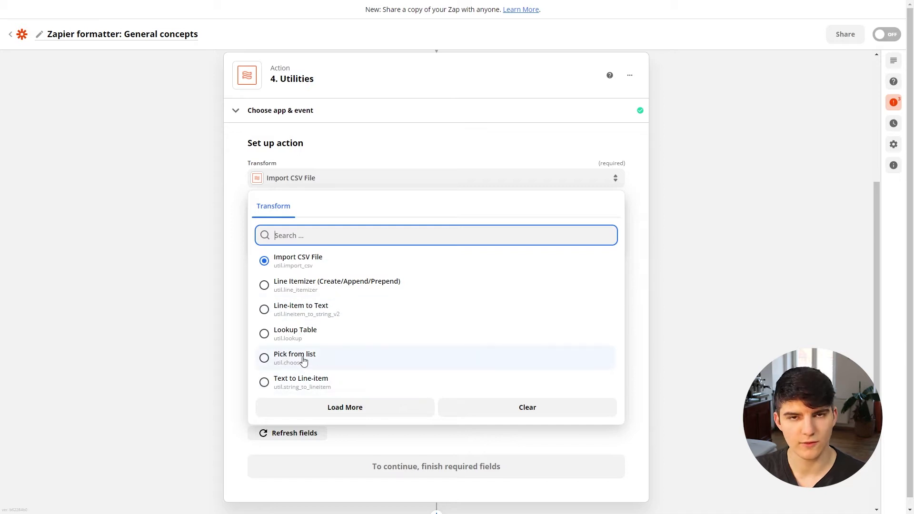
pyautogui.click(303, 361)
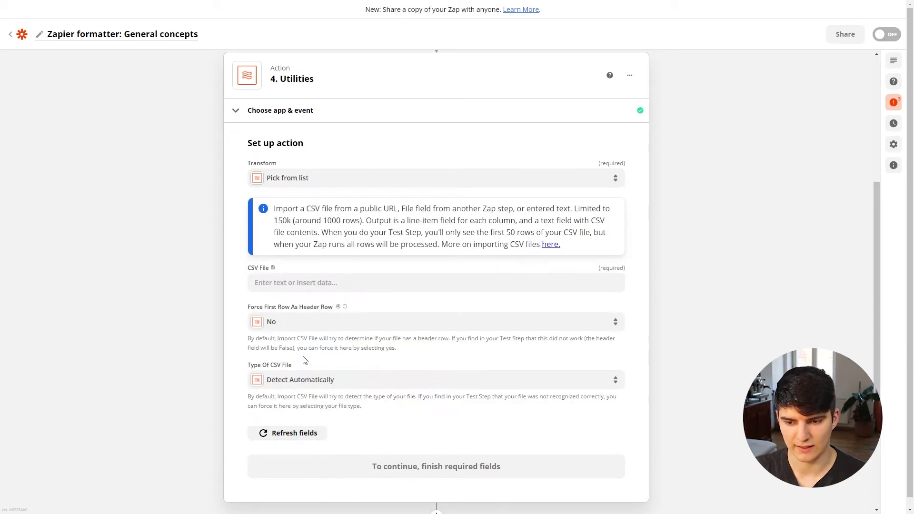
pyautogui.scroll(-2, 295, 245)
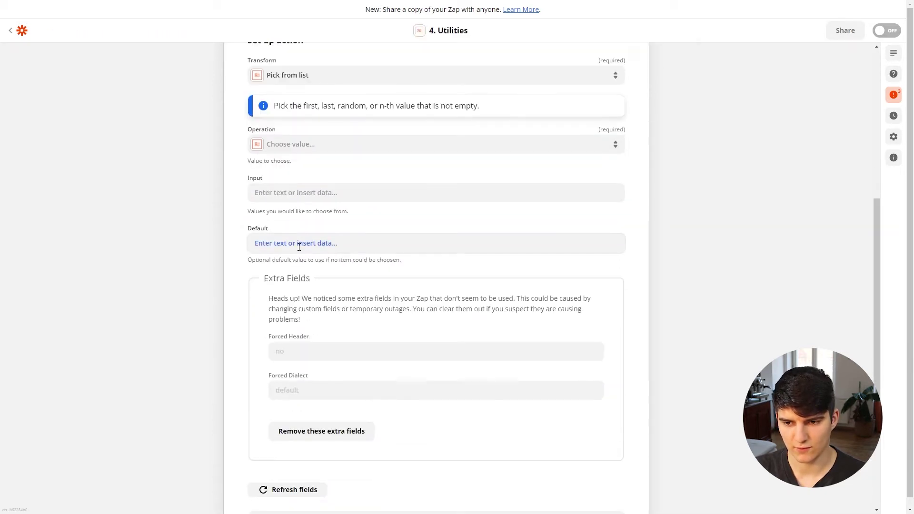
pyautogui.scroll(1, 297, 248)
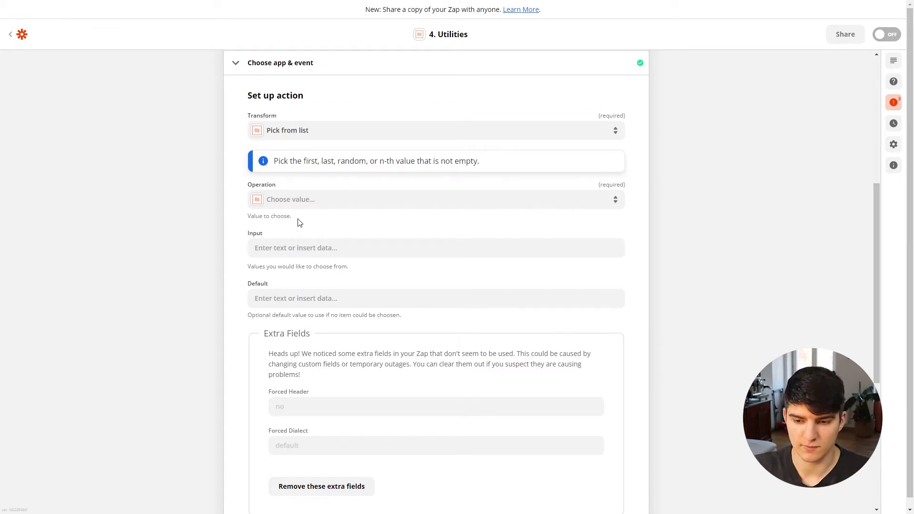
pyautogui.click(280, 208)
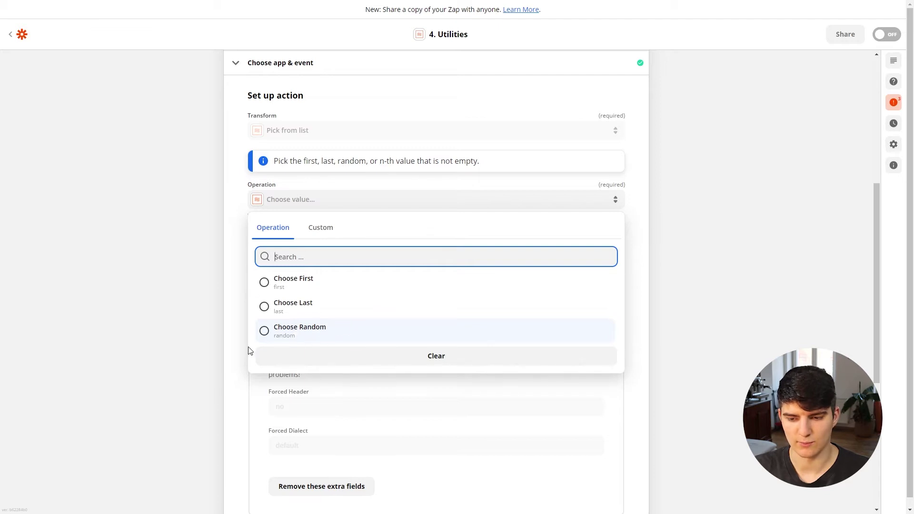
pyautogui.click(176, 320)
pyautogui.scroll(1, 348, 293)
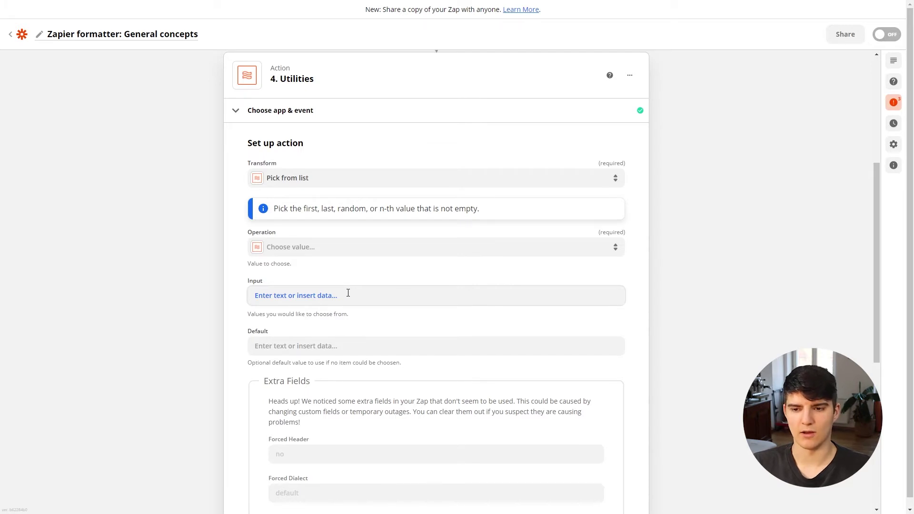
# Bring up the 'Zapier formatter: Working with utilities' Zap and exit browser fullscreen with F11.
pyautogui.click(292, 184)
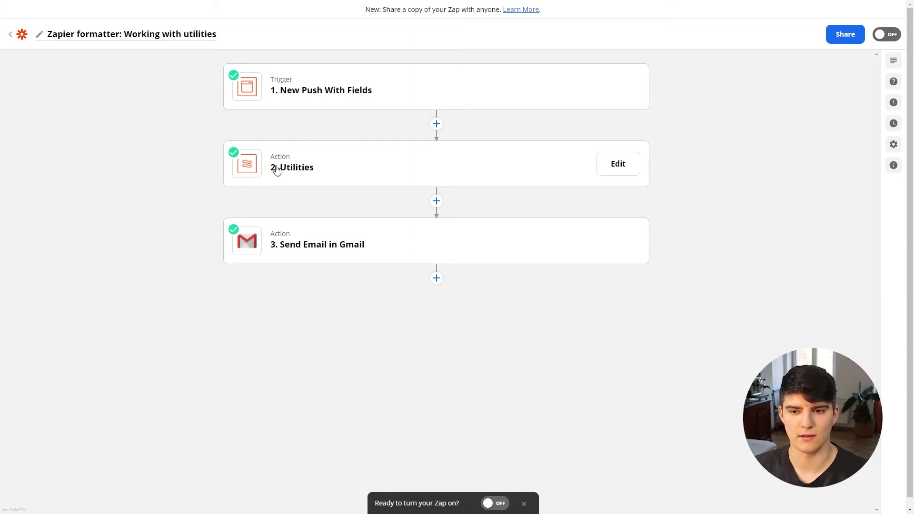
pyautogui.moveTo(303, 176)
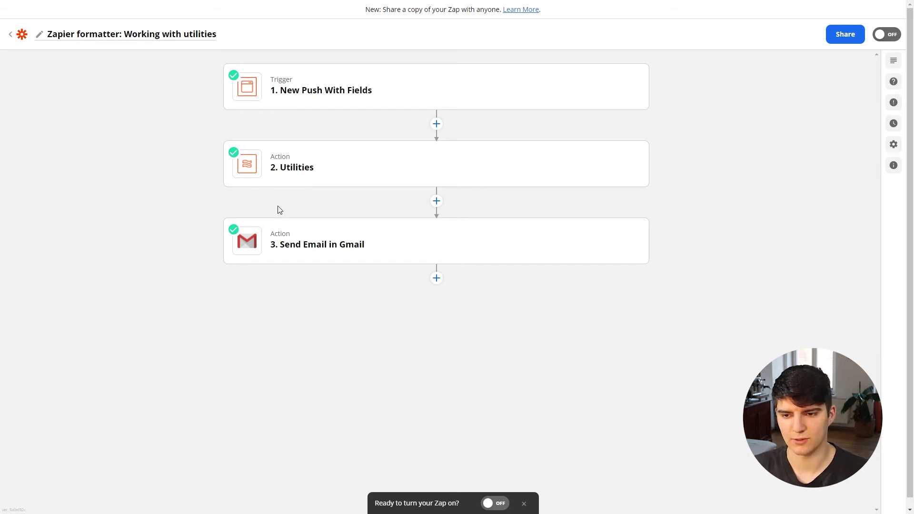
pyautogui.press('F11')
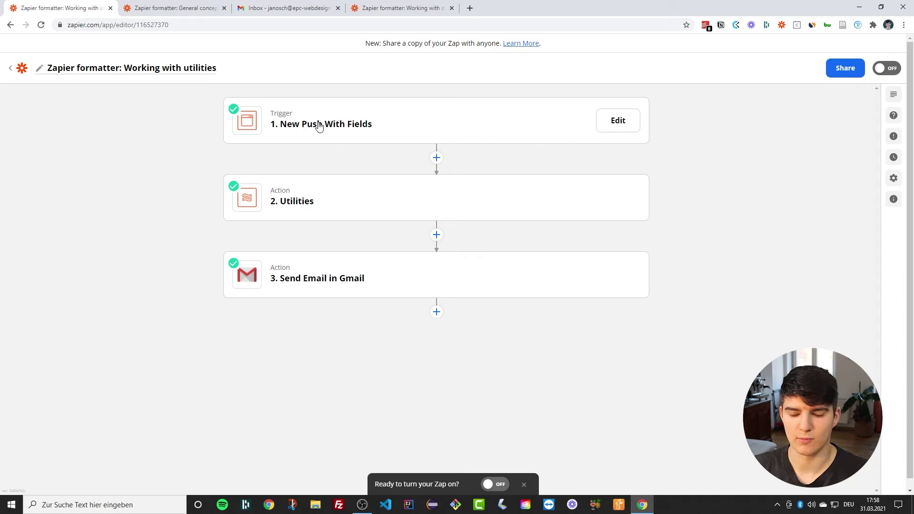
# Inspect the Utilities step's Lookup Table setup, then bring up the TechCrunch homepage.
pyautogui.click(278, 190)
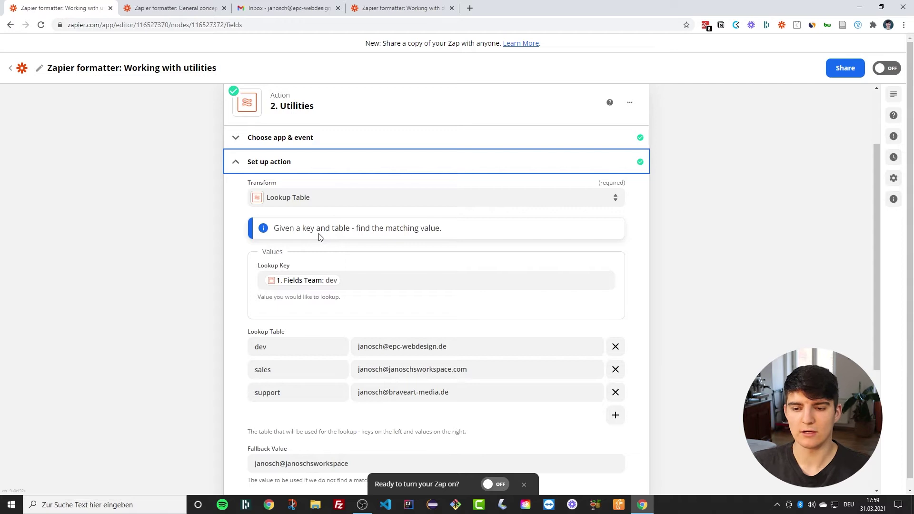
pyautogui.scroll(-2, 307, 242)
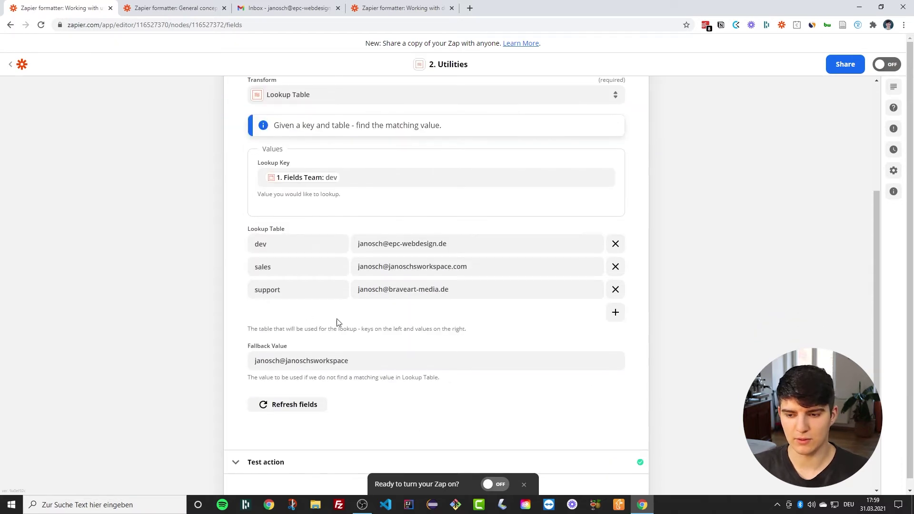
pyautogui.scroll(1, 304, 316)
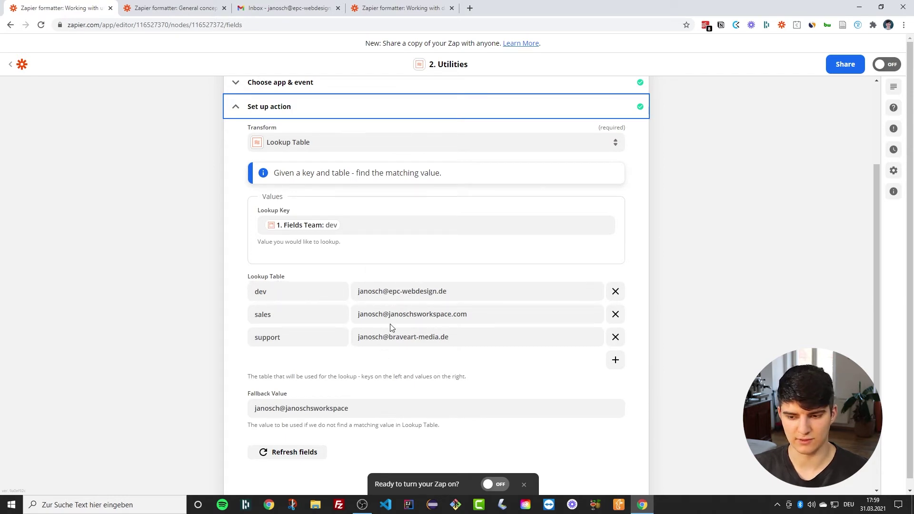
pyautogui.scroll(-1, 389, 316)
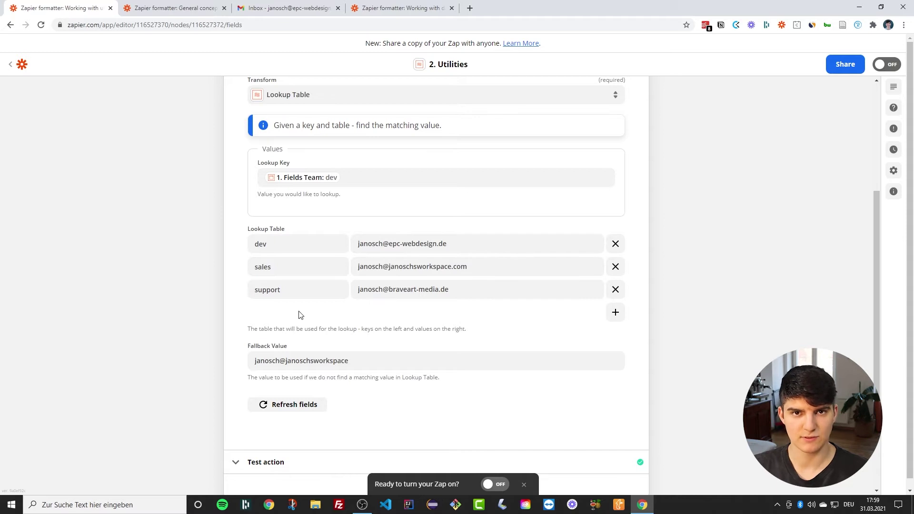
pyautogui.scroll(1, 284, 326)
pyautogui.scroll(-1, 276, 310)
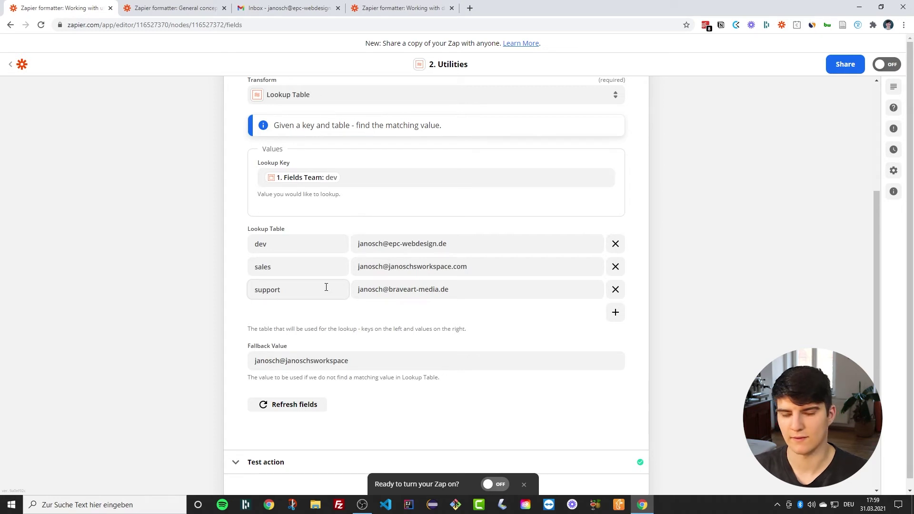
pyautogui.scroll(1, 357, 288)
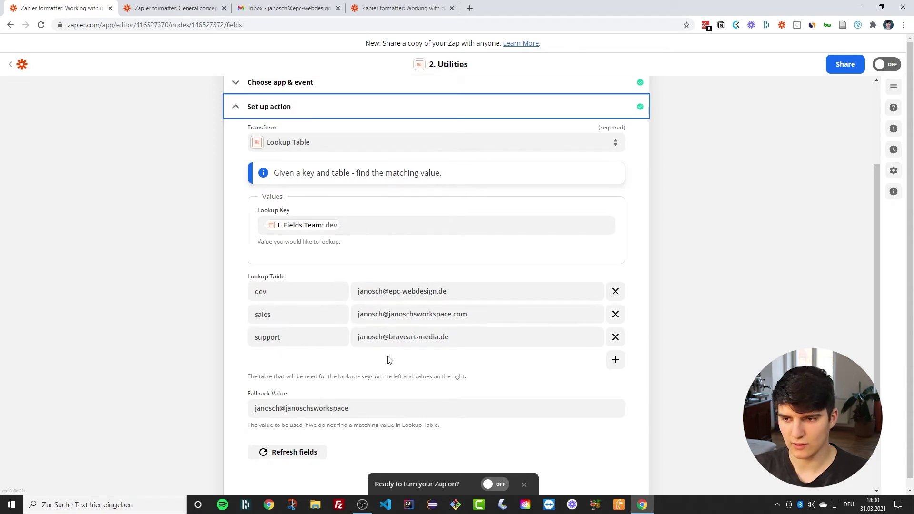
pyautogui.scroll(2, 341, 271)
pyautogui.scroll(-3, 341, 347)
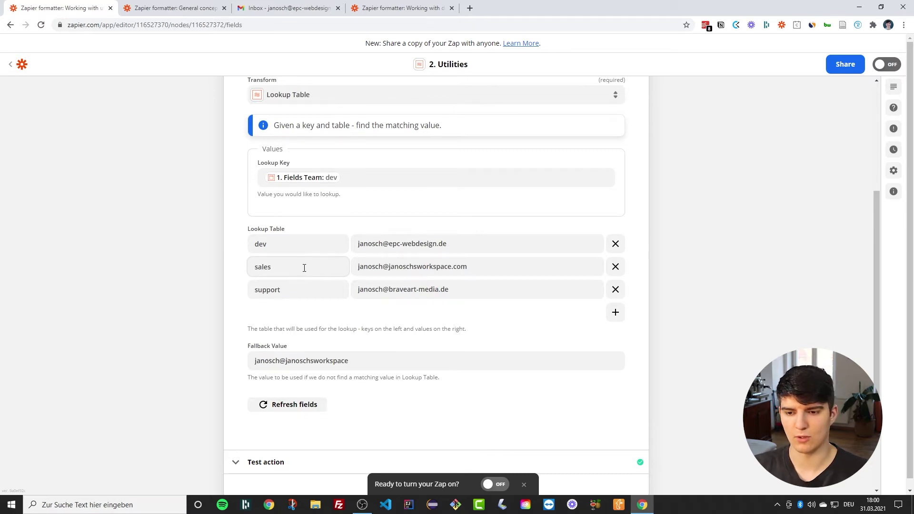
pyautogui.scroll(4, 335, 239)
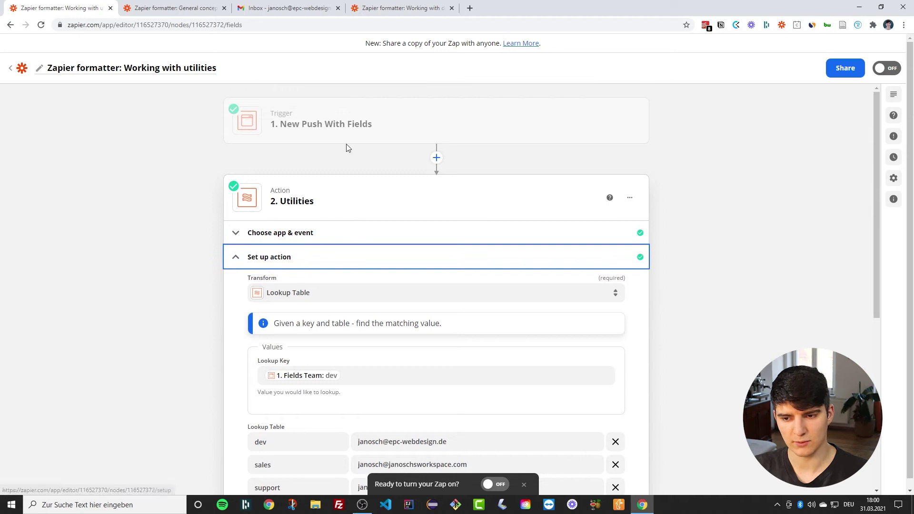
pyautogui.moveTo(322, 141)
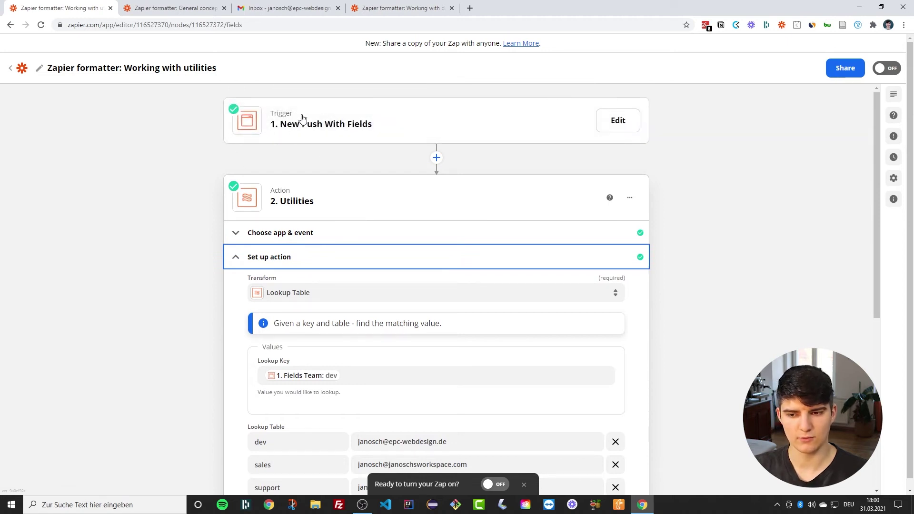
pyautogui.scroll(-1, 319, 209)
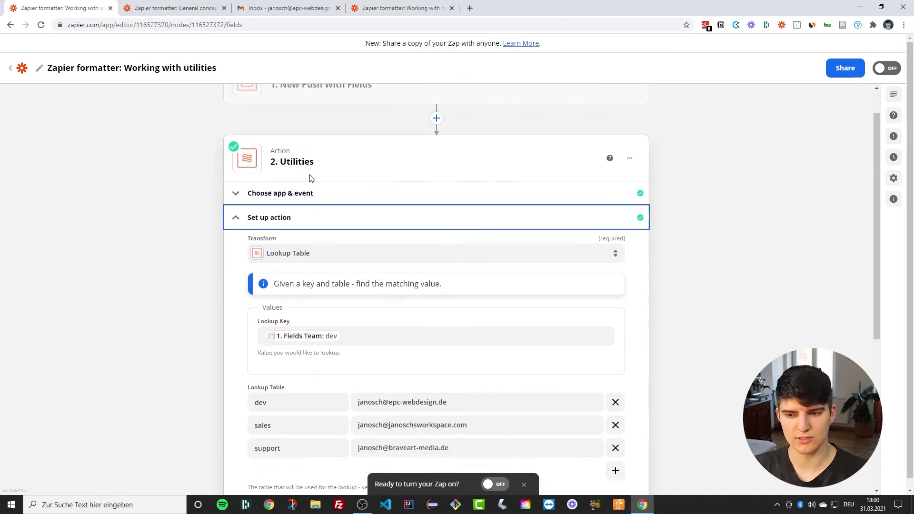
pyautogui.scroll(-1, 314, 190)
pyautogui.scroll(-1, 318, 220)
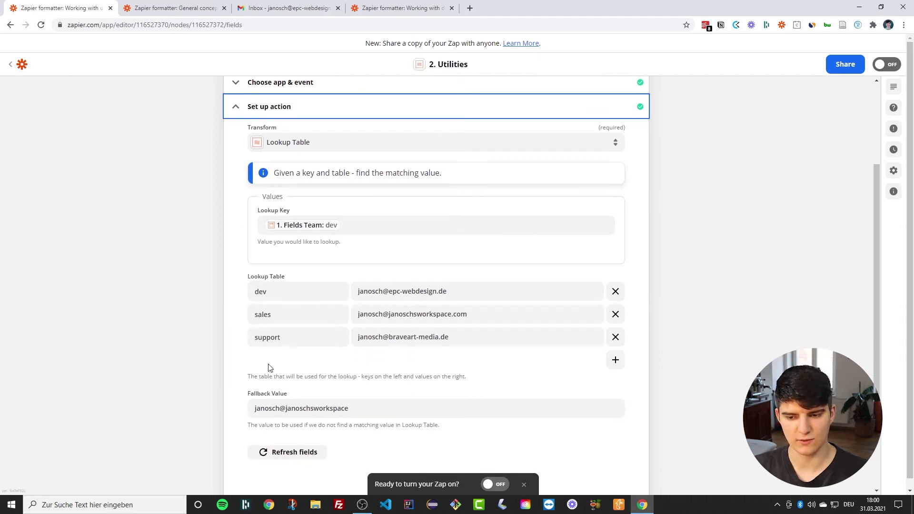
pyautogui.scroll(-2, 279, 351)
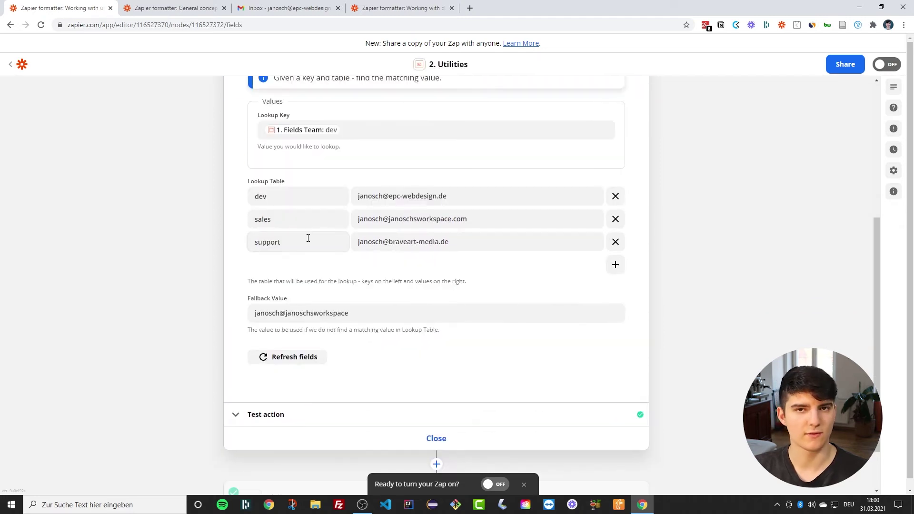
pyautogui.scroll(-2, 418, 238)
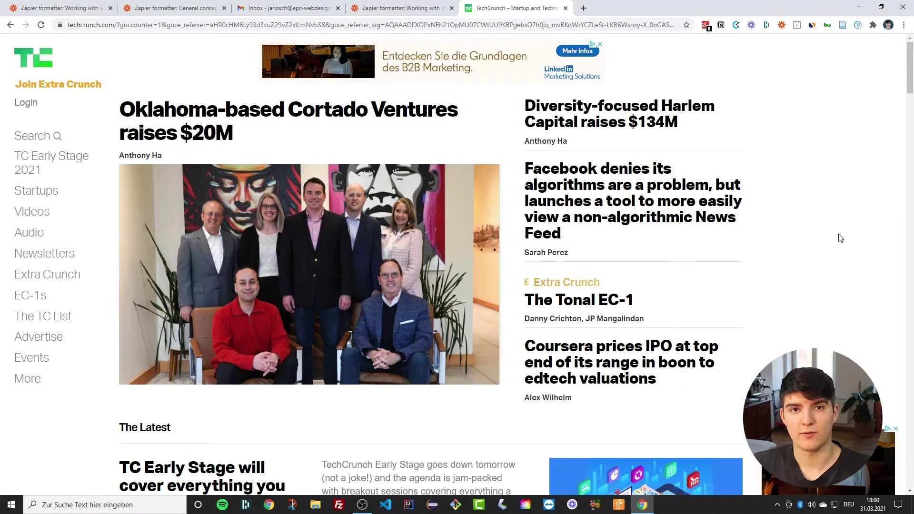
# Open the 'Oklahoma-based Cortado Ventures raises $20M' article from its headline photo.
pyautogui.click(421, 168)
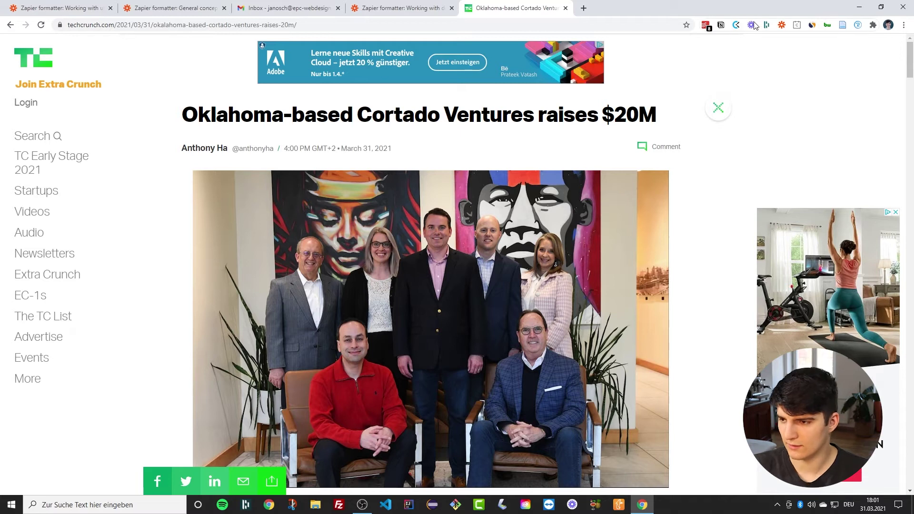
# Send a push with Team 'dev' from the Zapier extension, then return to the Zap and dismiss the share prompt.
pyautogui.click(781, 26)
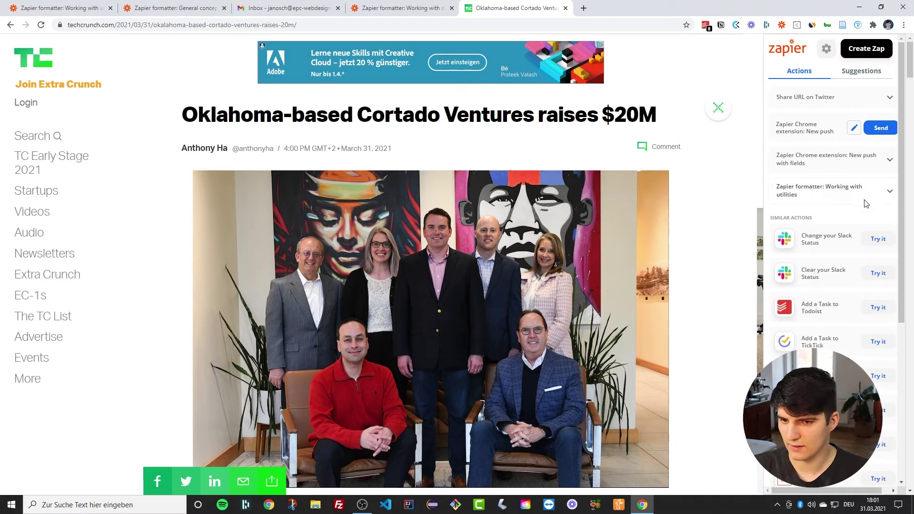
pyautogui.click(890, 193)
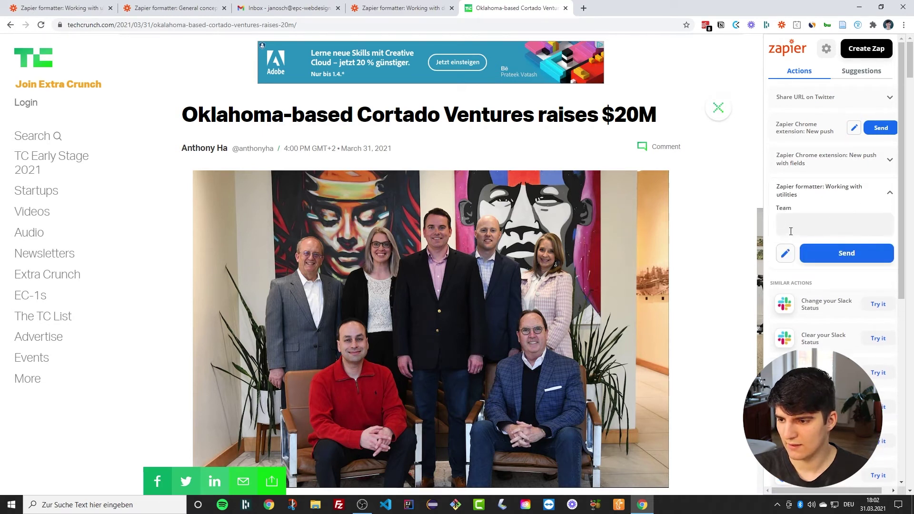
pyautogui.click(785, 218)
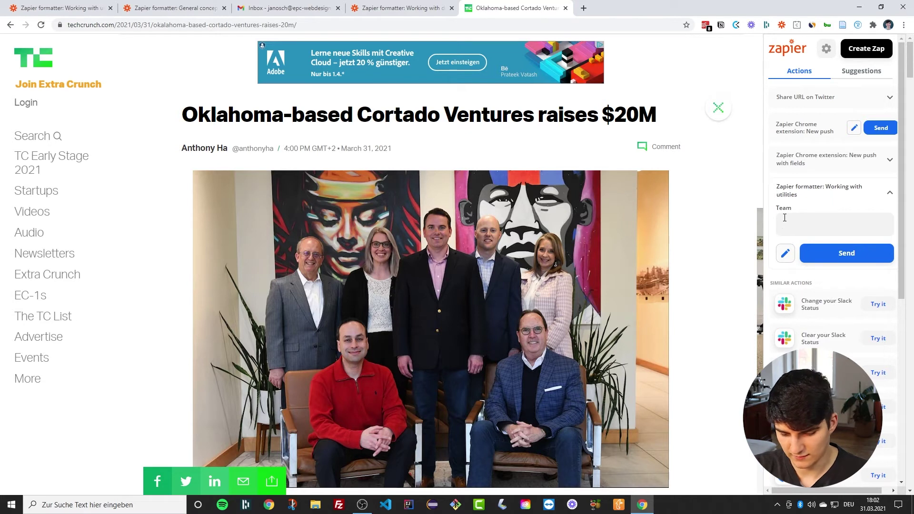
pyautogui.write('dev')
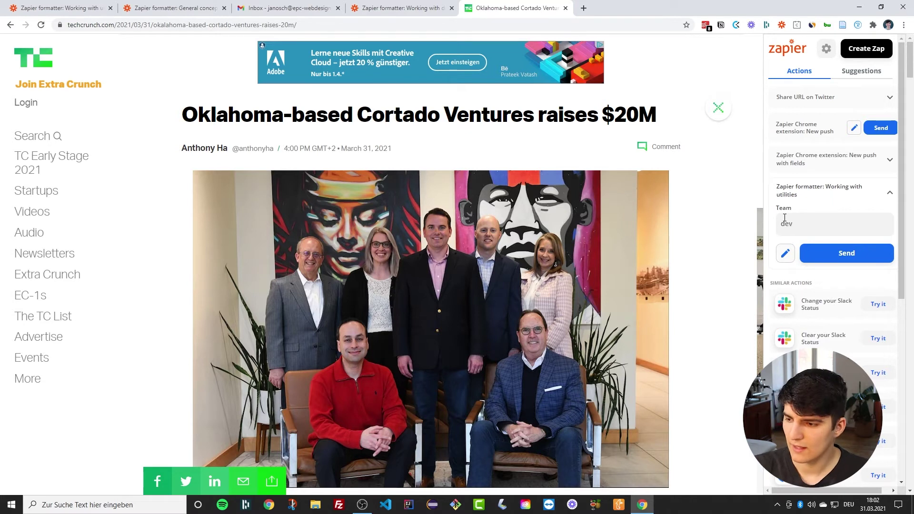
pyautogui.click(828, 254)
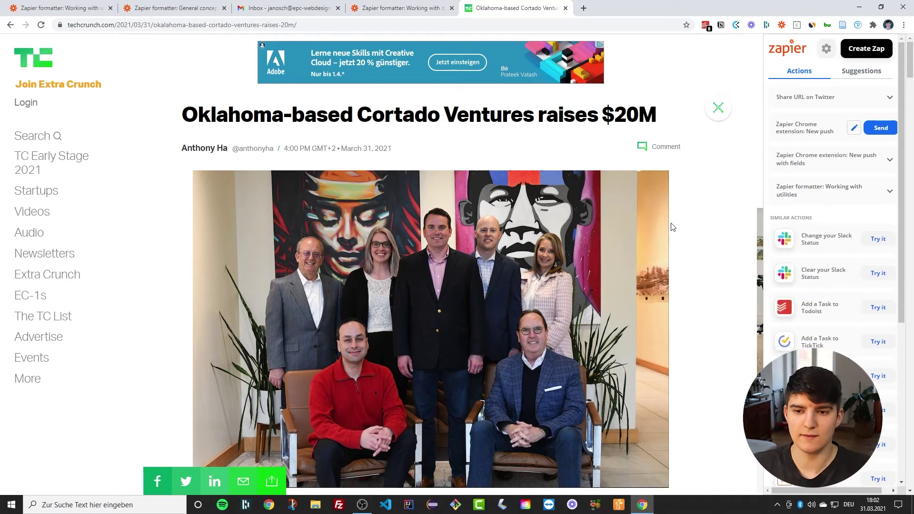
pyautogui.click(90, 8)
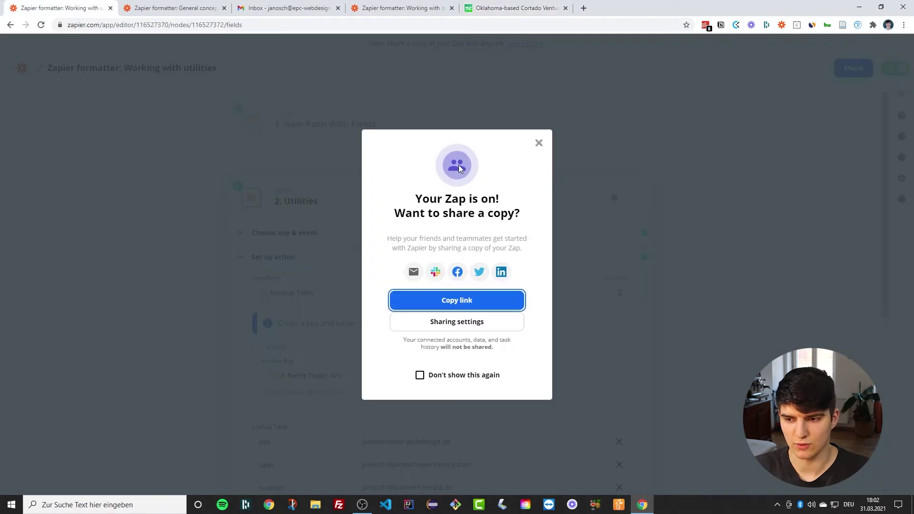
pyautogui.click(539, 143)
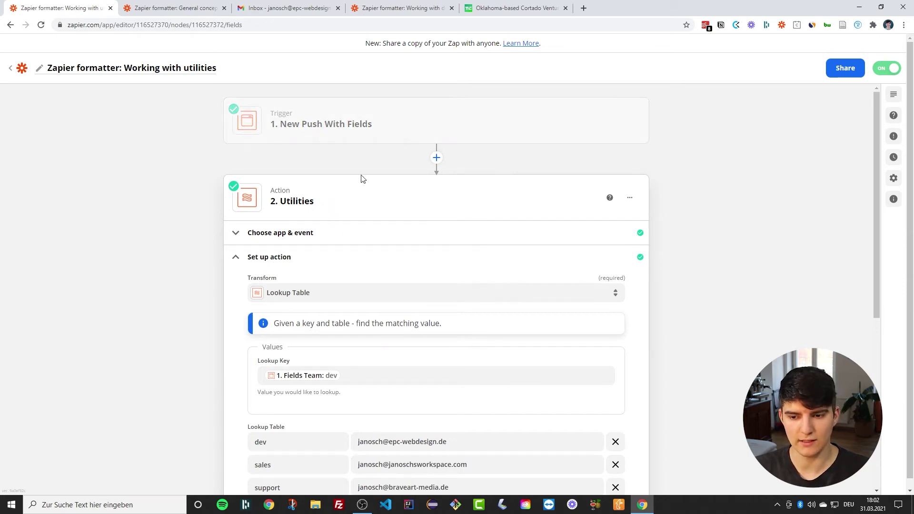
pyautogui.scroll(-2, 364, 177)
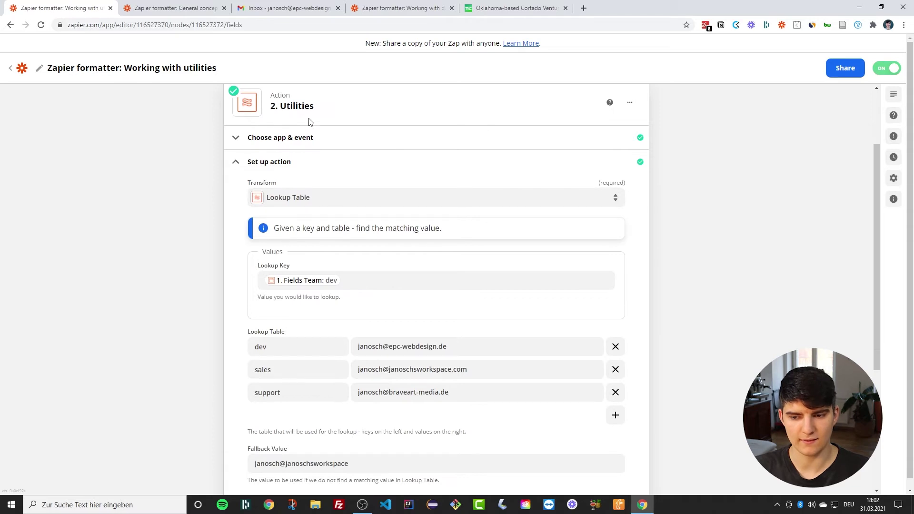
pyautogui.scroll(-2, 298, 210)
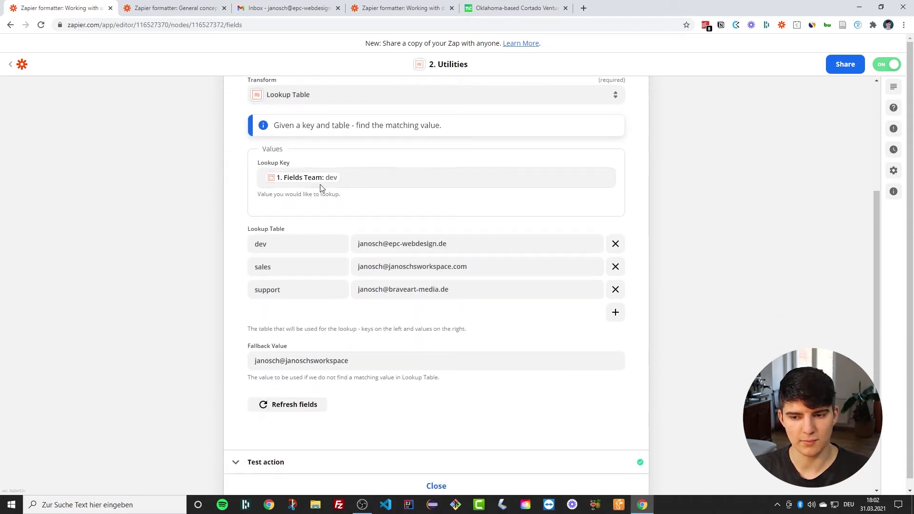
pyautogui.scroll(4, 285, 153)
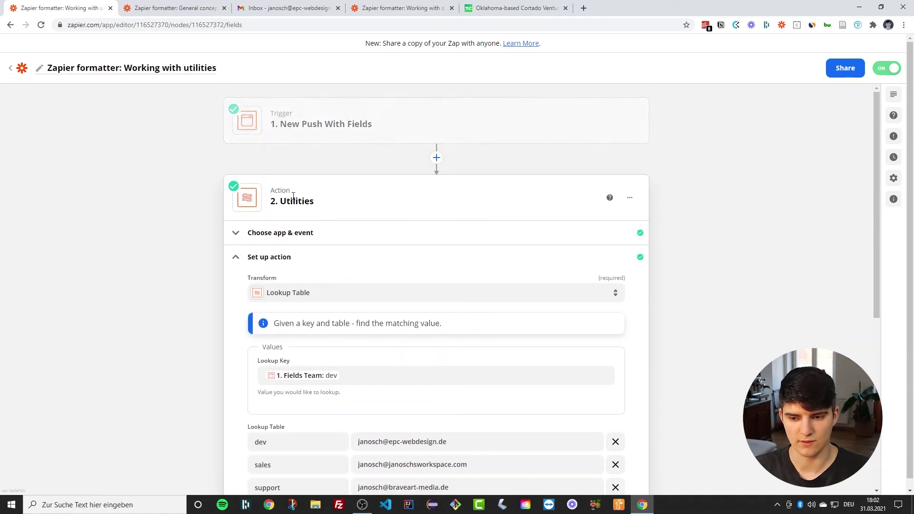
pyautogui.scroll(-2, 286, 199)
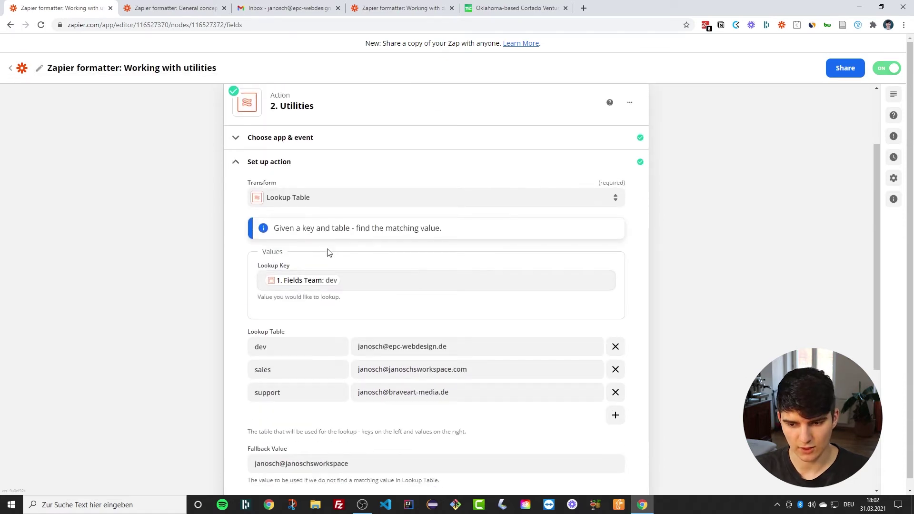
pyautogui.scroll(-2, 327, 252)
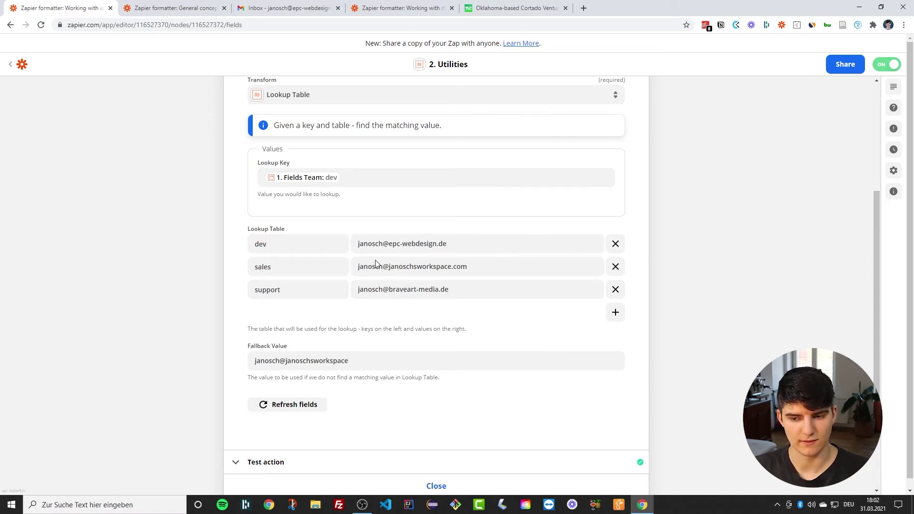
pyautogui.scroll(-1, 359, 288)
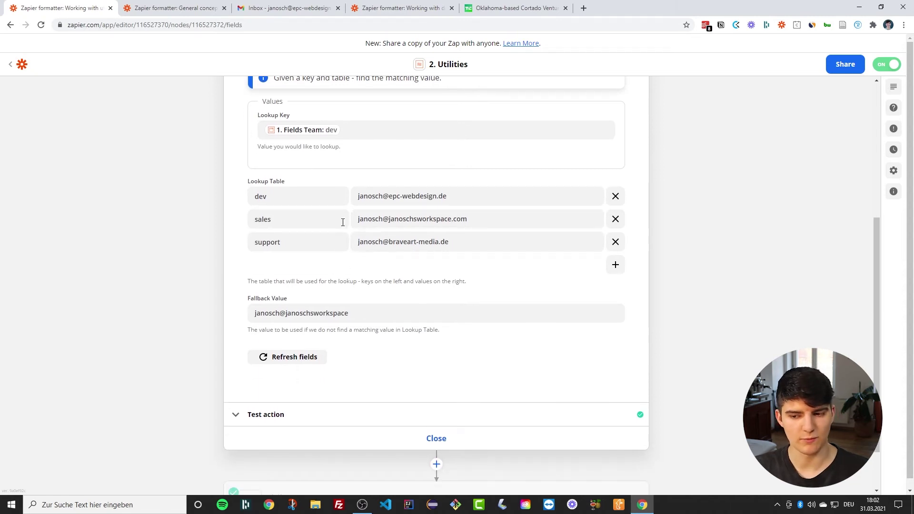
pyautogui.scroll(-1, 280, 267)
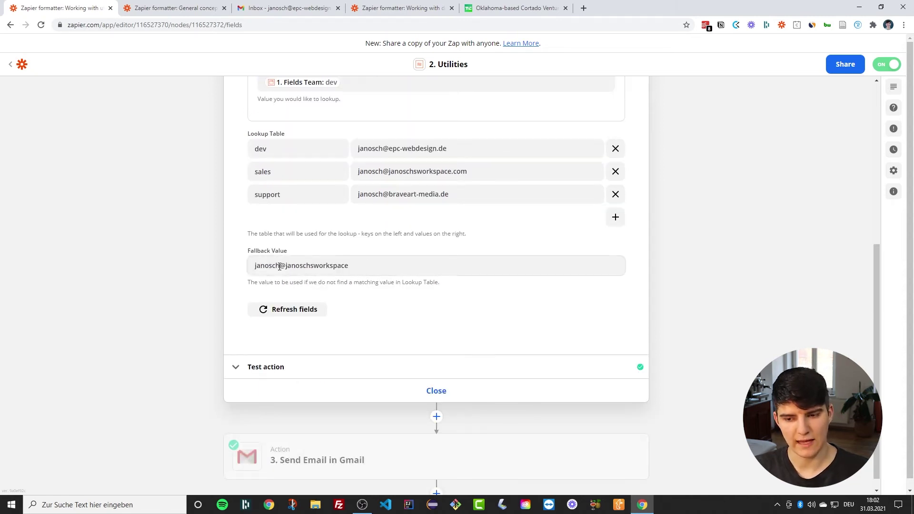
# Append '.com' to the e-mail address in the Lookup Table's Fallback Value field.
pyautogui.click(367, 264)
pyautogui.write('.com')
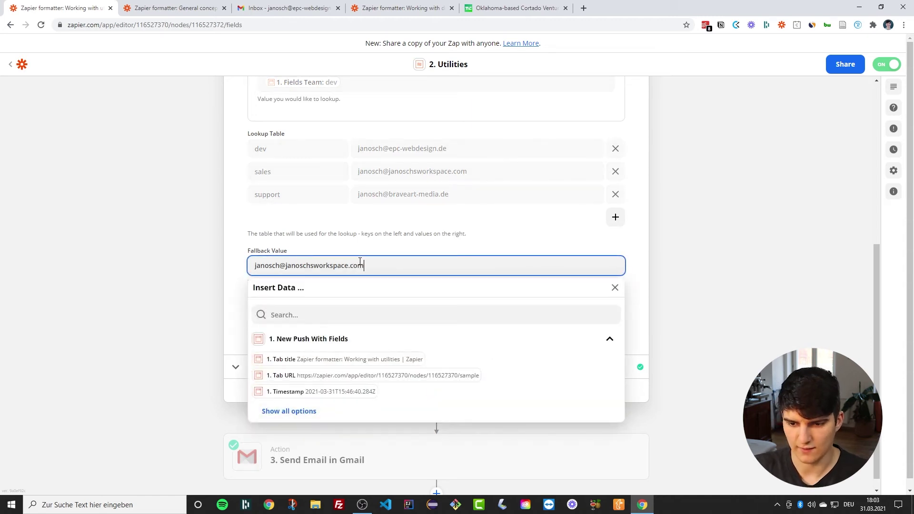
pyautogui.click(109, 289)
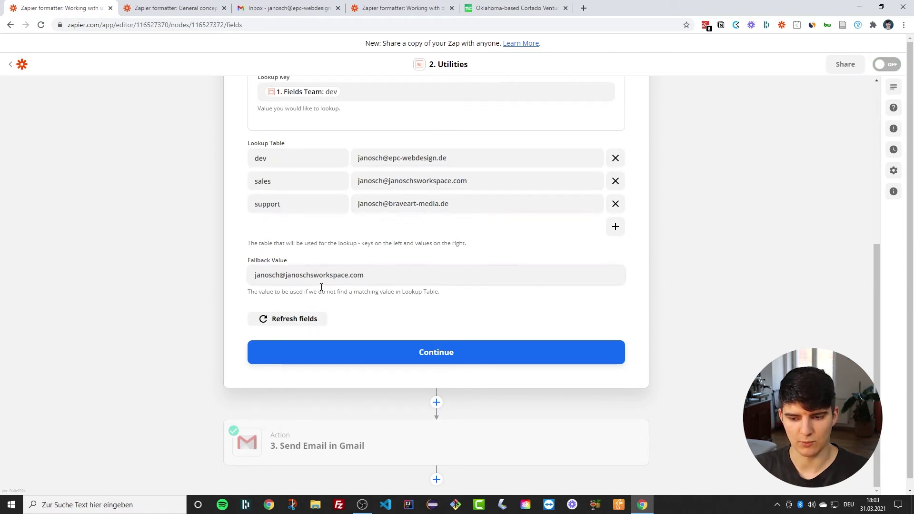
pyautogui.scroll(-1, 338, 238)
pyautogui.scroll(2, 296, 204)
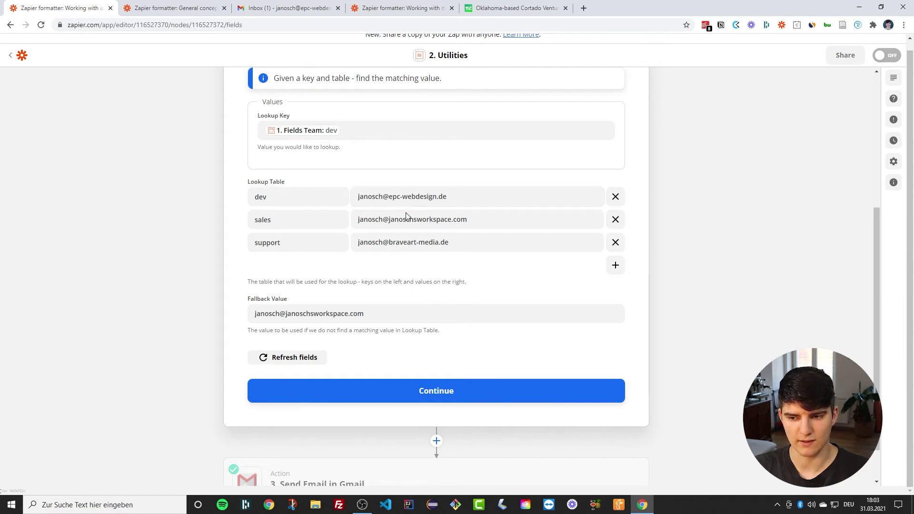
pyautogui.scroll(-1, 380, 306)
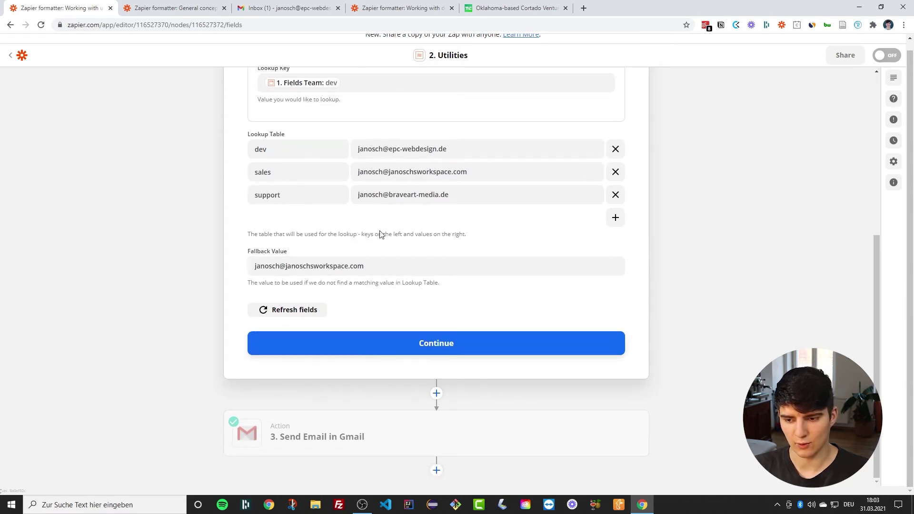
pyautogui.click(330, 436)
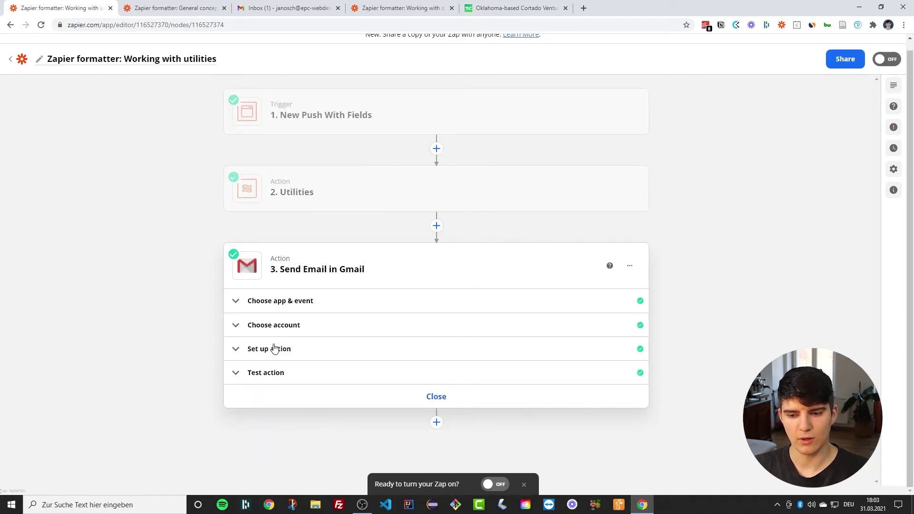
pyautogui.click(274, 349)
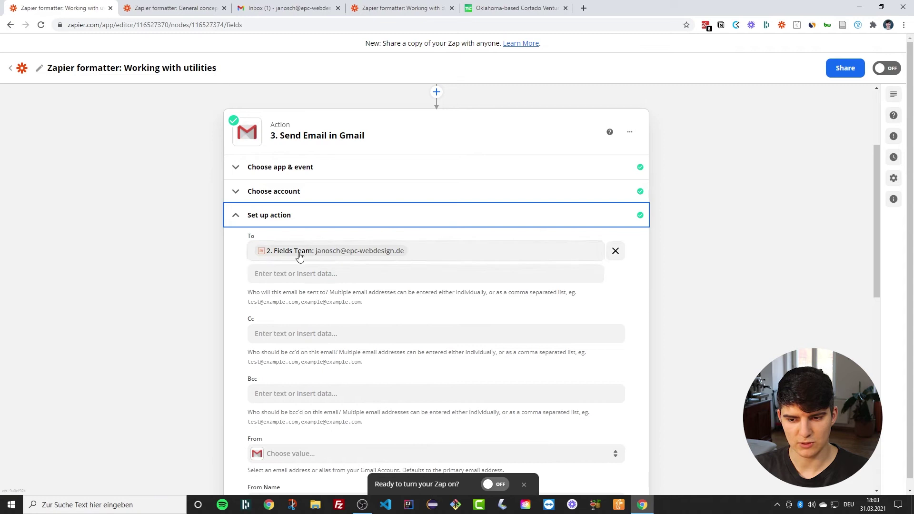
pyautogui.scroll(2, 358, 149)
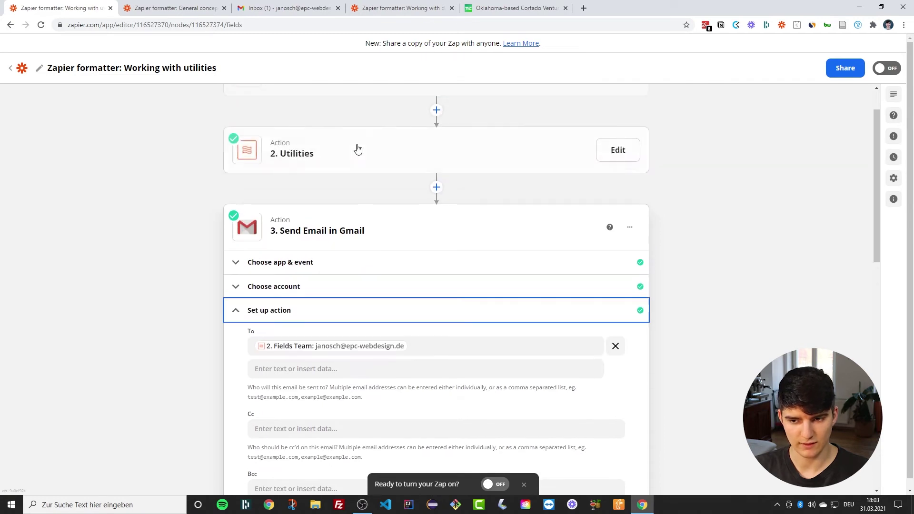
pyautogui.scroll(-2, 316, 338)
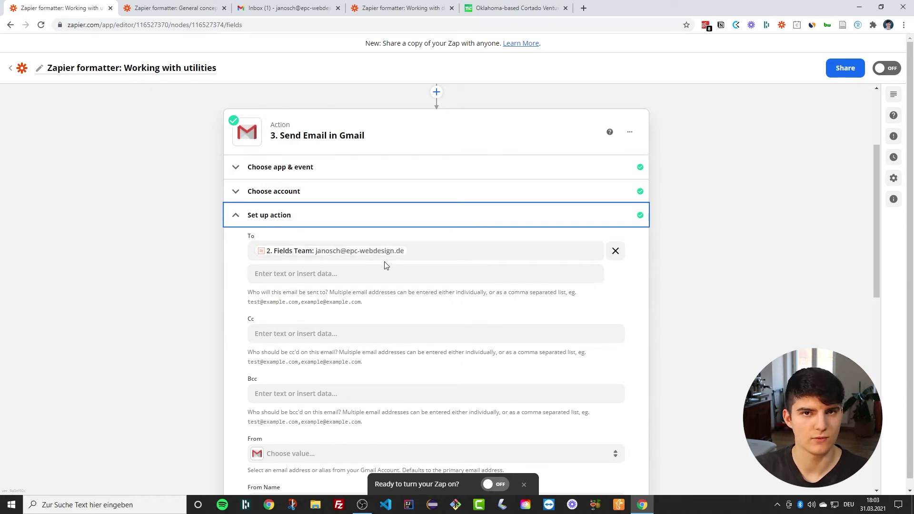
pyautogui.scroll(1, 337, 271)
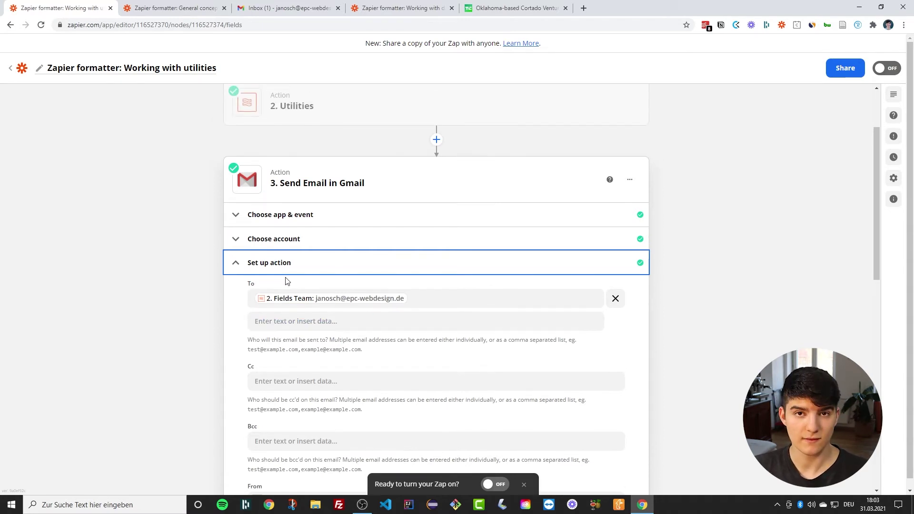
pyautogui.scroll(1, 290, 247)
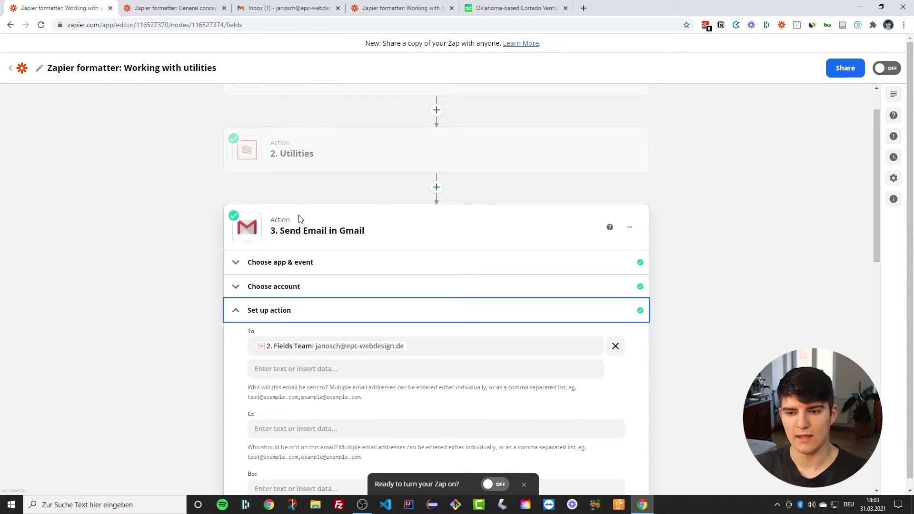
pyautogui.click(296, 162)
pyautogui.click(278, 258)
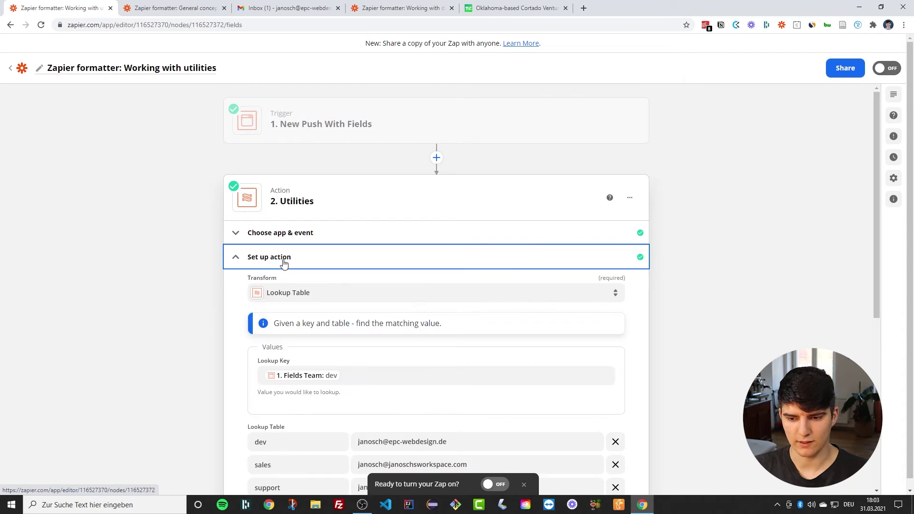
pyautogui.scroll(-1, 266, 340)
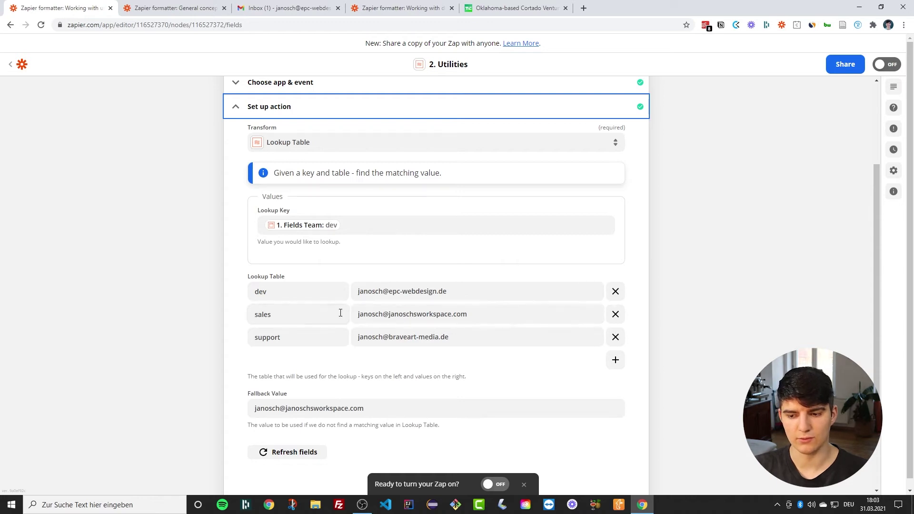
pyautogui.scroll(-1, 322, 347)
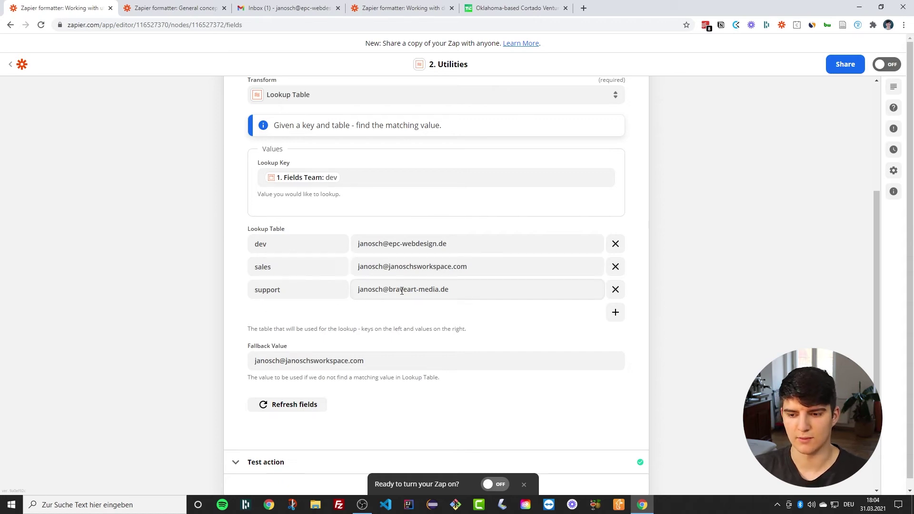
pyautogui.scroll(-1, 333, 314)
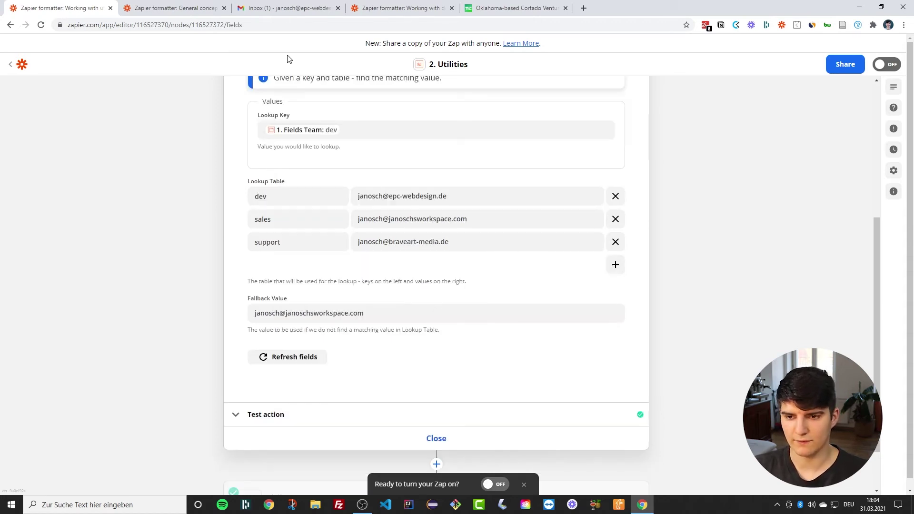
# Open the Cortado Ventures email in Gmail and highlight its subject and the words 'article I found'.
pyautogui.click(280, 8)
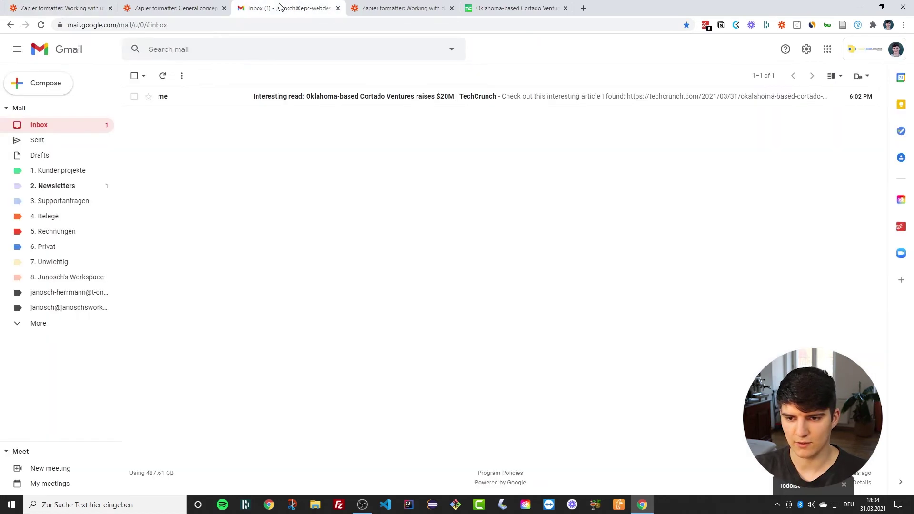
pyautogui.doubleClick(247, 101)
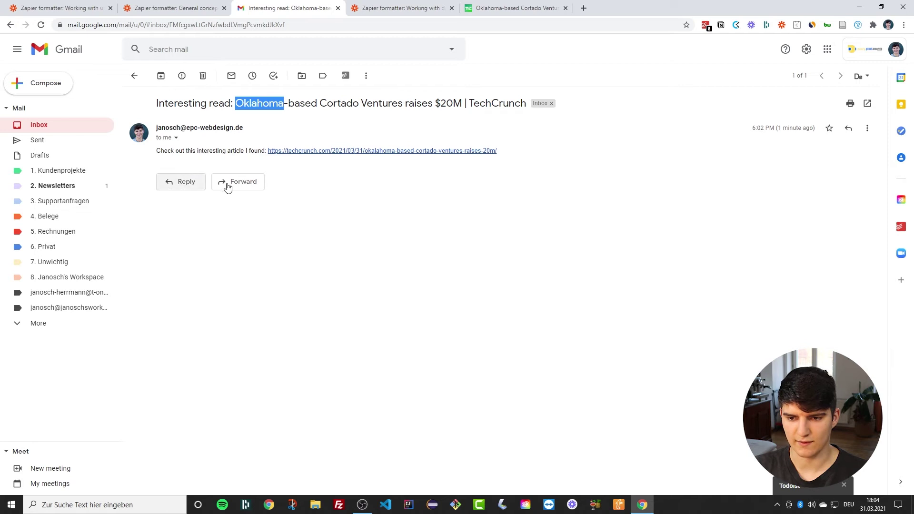
pyautogui.moveTo(190, 103); pyautogui.dragTo(398, 105)
pyautogui.click(240, 150)
pyautogui.moveTo(235, 152); pyautogui.dragTo(257, 151)
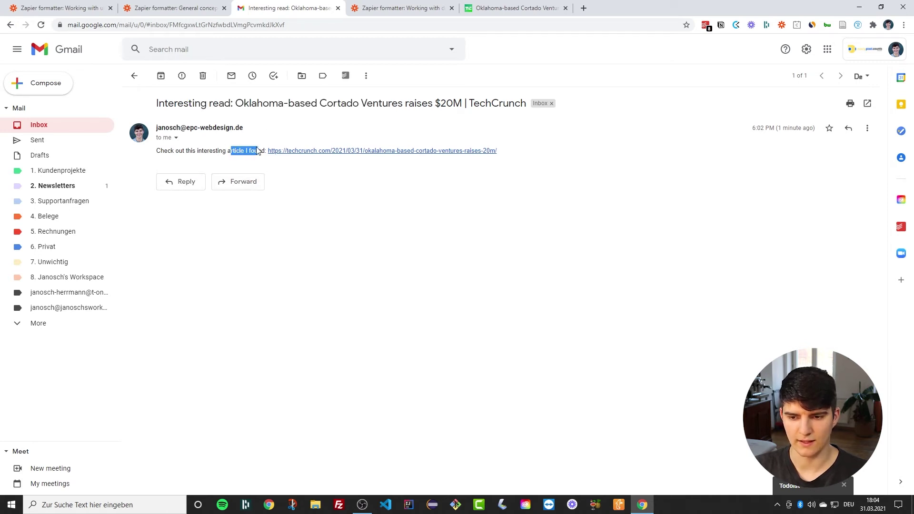
pyautogui.click(257, 150)
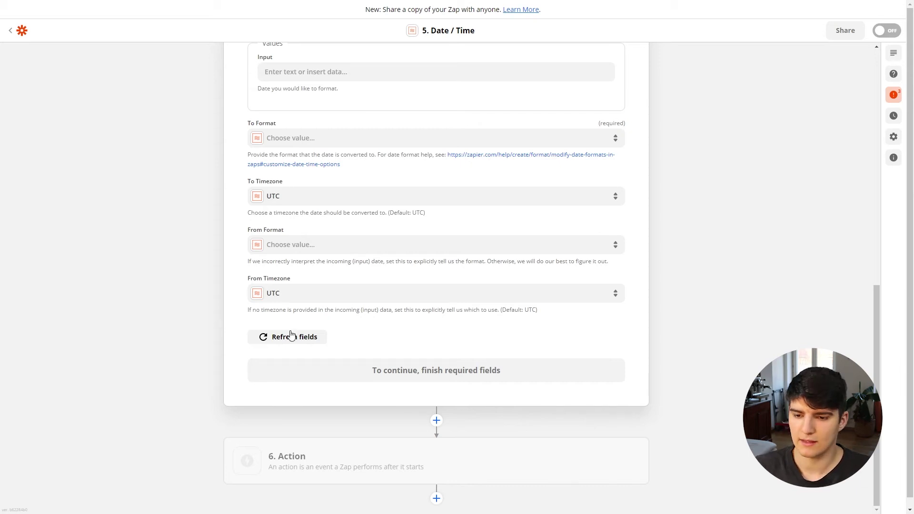
# Confirm step 5's app and event, then list its transforms, including Add/Subtract Time and Format.
pyautogui.scroll(3, 286, 309)
pyautogui.scroll(2, 306, 208)
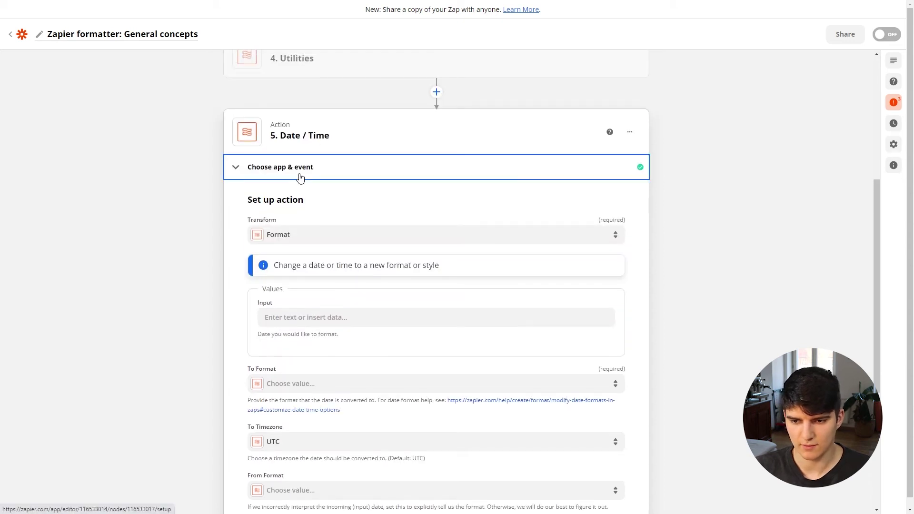
pyautogui.click(299, 174)
pyautogui.scroll(-1, 295, 309)
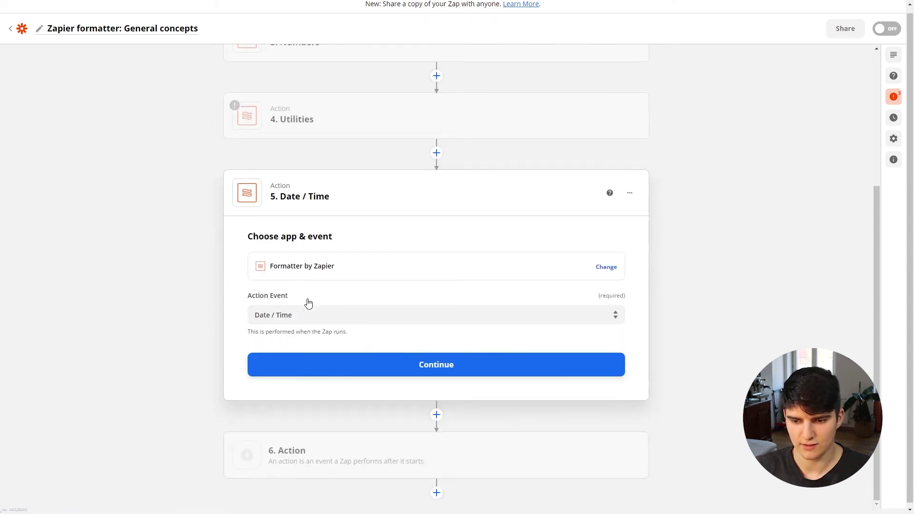
pyautogui.click(347, 365)
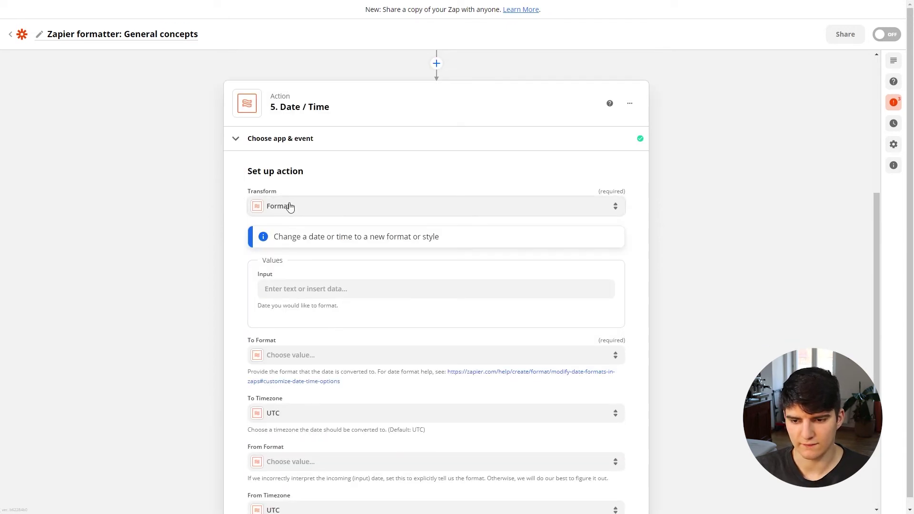
pyautogui.click(288, 205)
pyautogui.scroll(-1, 294, 267)
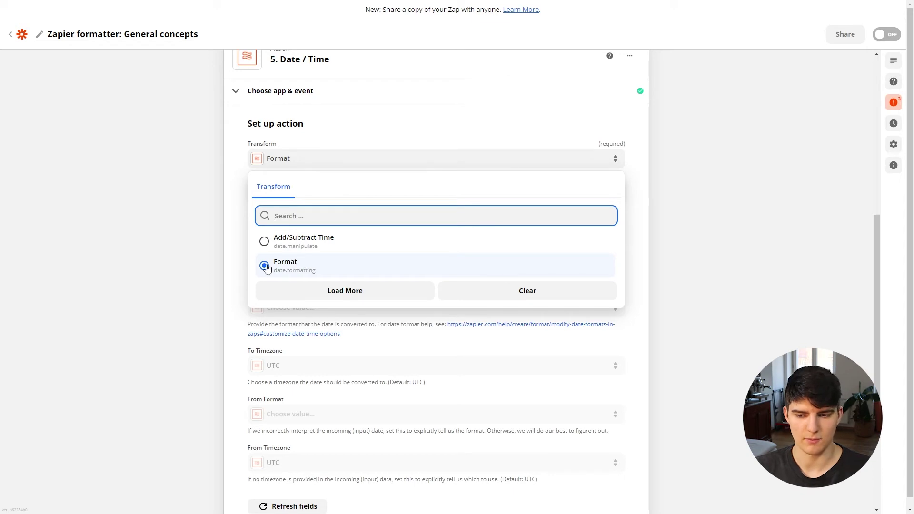
# Switch the 5. Date / Time transform to Add/Subtract Time and review its Input, Expression and To Format fields.
pyautogui.click(286, 244)
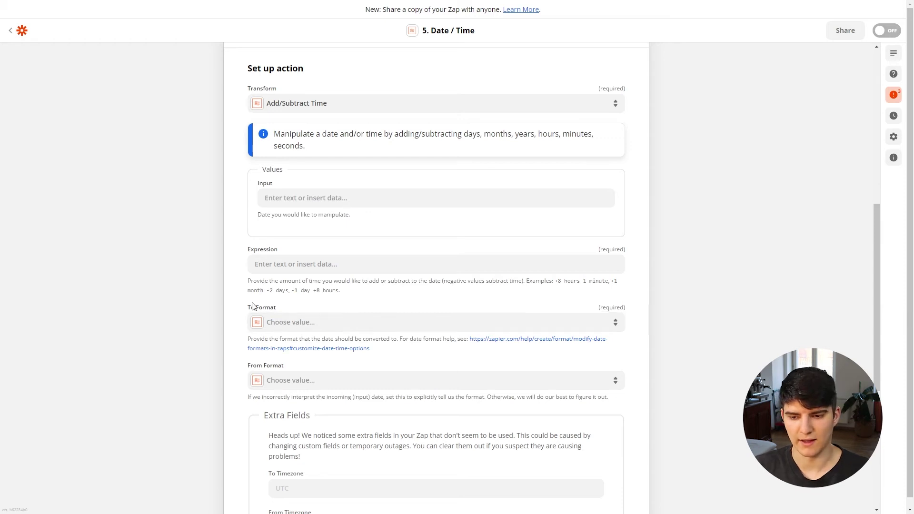
pyautogui.scroll(-1, 318, 338)
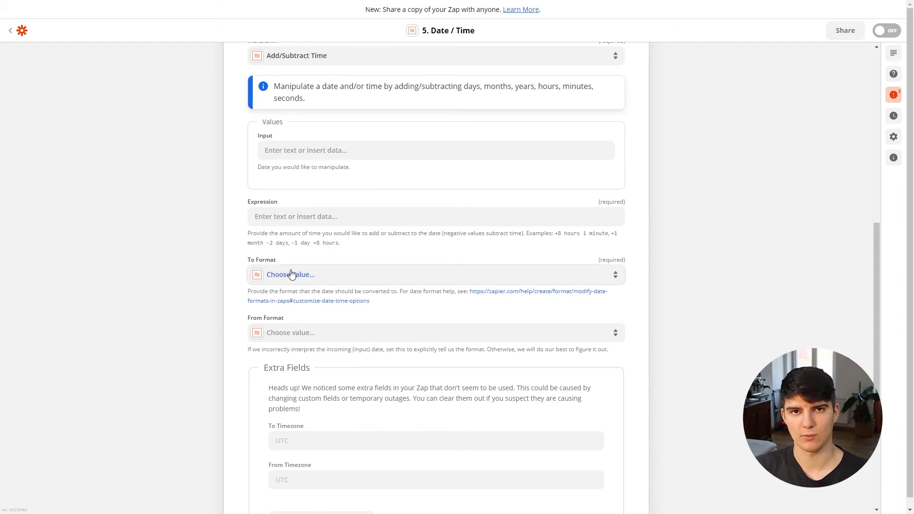
pyautogui.scroll(1, 291, 274)
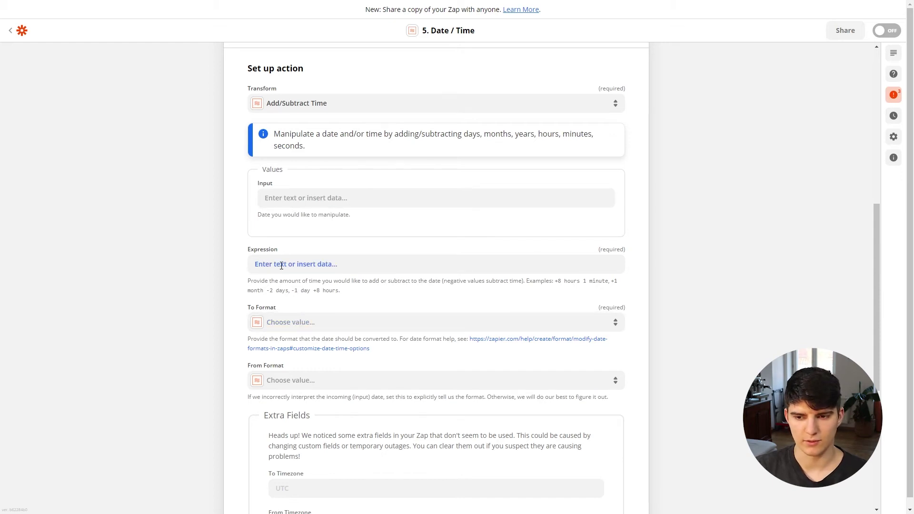
pyautogui.scroll(2, 274, 276)
# Set the 5. Date / Time step's transform back to Format.
pyautogui.click(287, 162)
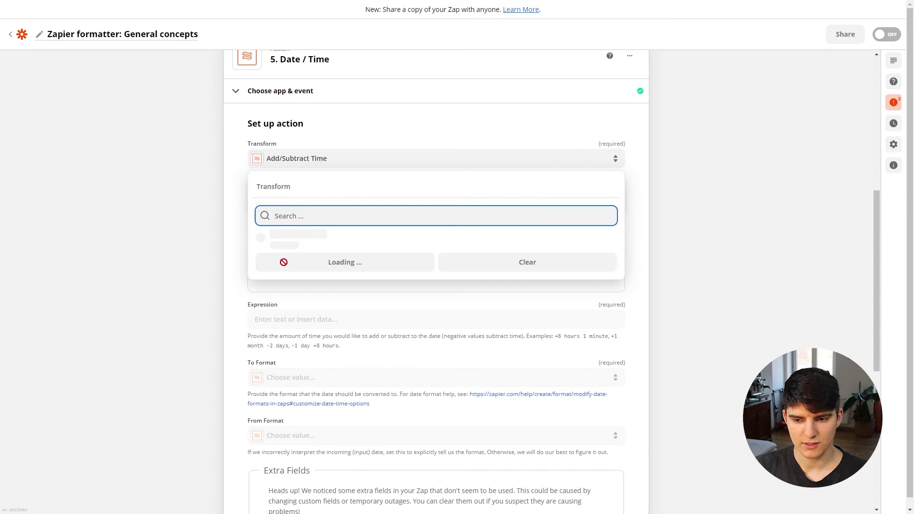
pyautogui.click(284, 266)
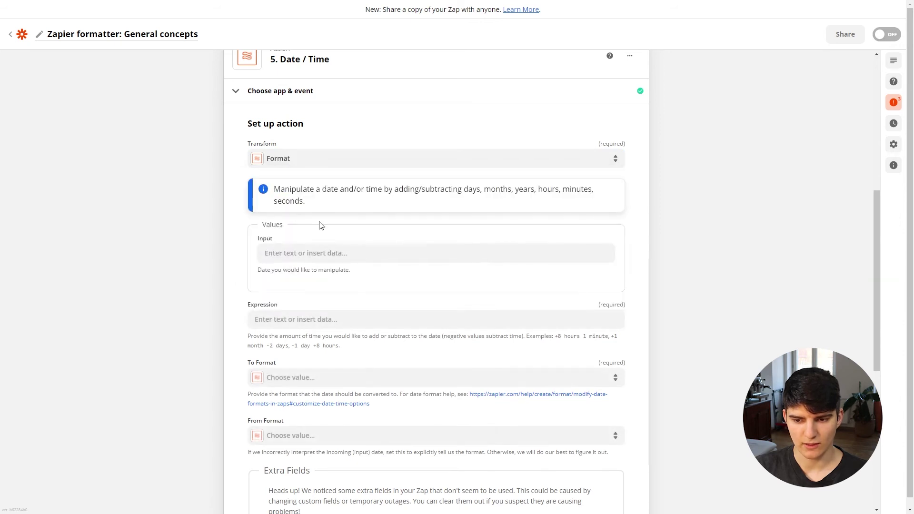
pyautogui.scroll(-1, 301, 321)
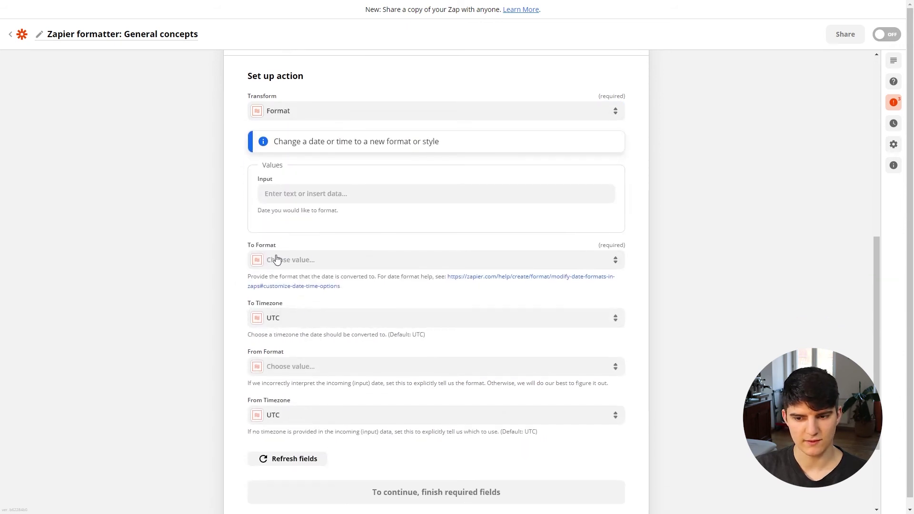
pyautogui.scroll(-2, 290, 274)
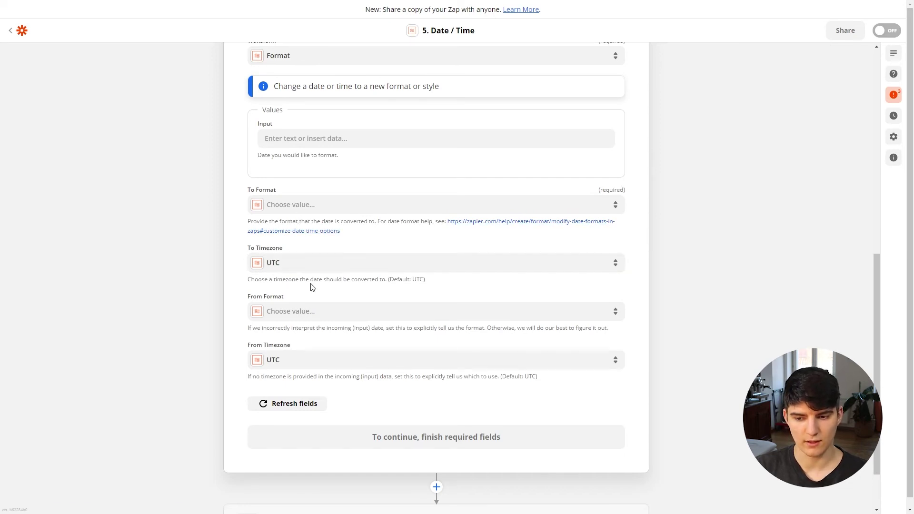
# Browse the To Timezone options without choosing one, then bring up the To Format date formats.
pyautogui.click(282, 264)
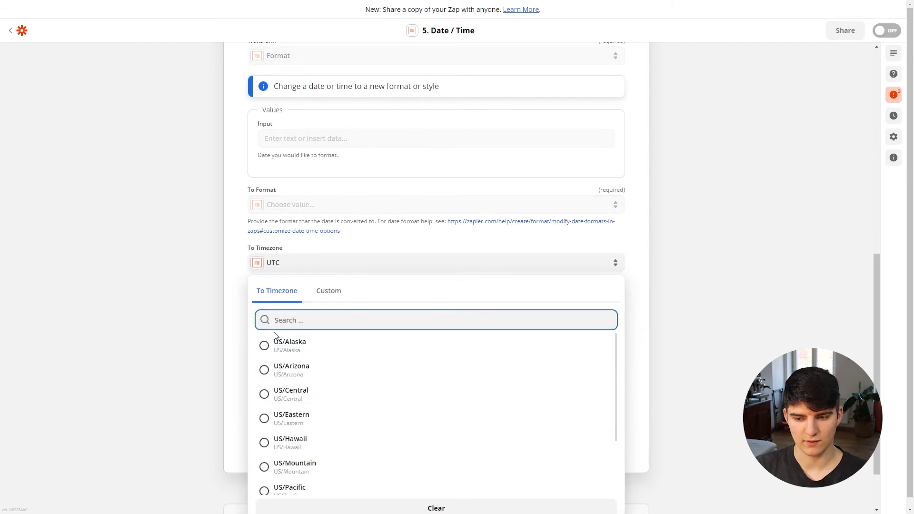
pyautogui.scroll(-15, 296, 380)
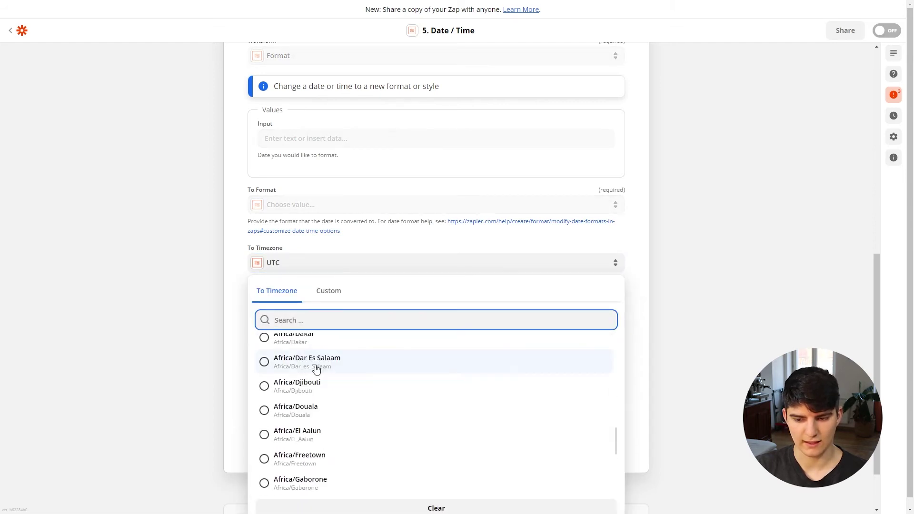
pyautogui.click(143, 328)
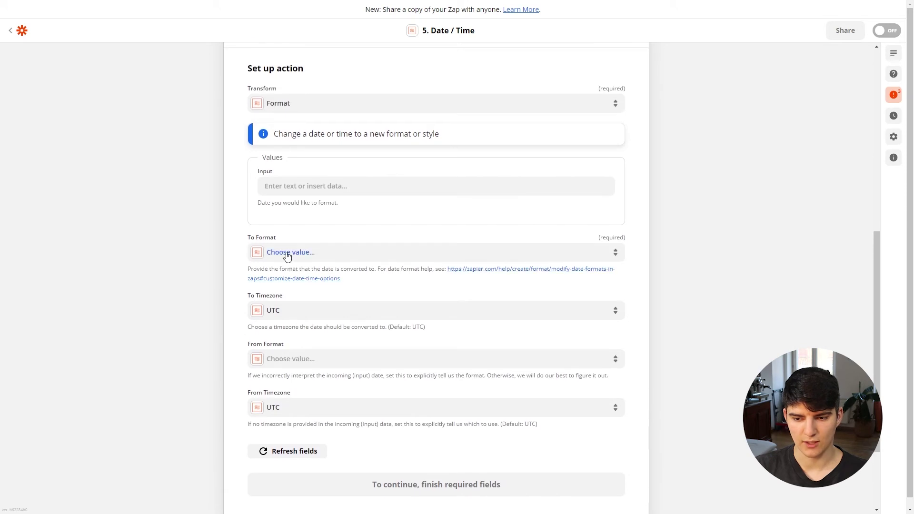
pyautogui.click(287, 253)
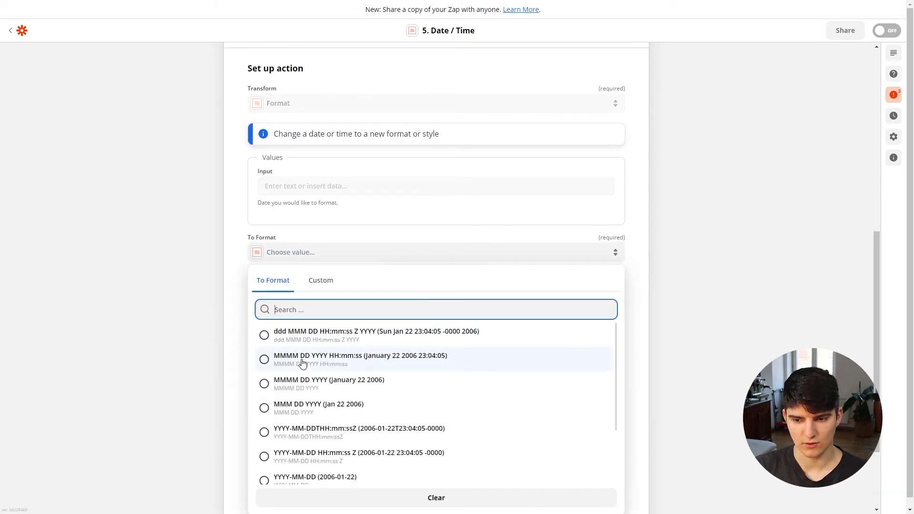
# Close the To Format list and switch to the 'Zapier formatter: Working with dates' Zap.
pyautogui.scroll(-1, 306, 357)
pyautogui.scroll(-5, 306, 356)
pyautogui.scroll(6, 336, 290)
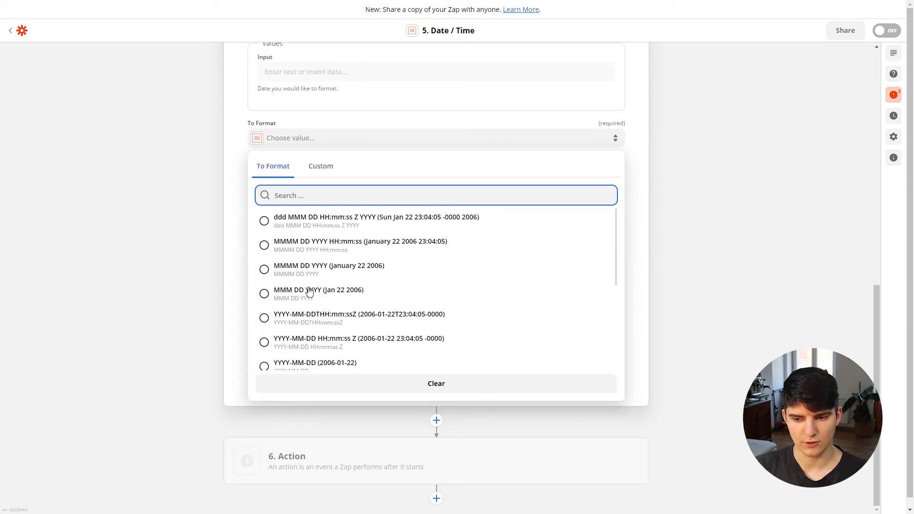
pyautogui.click(141, 256)
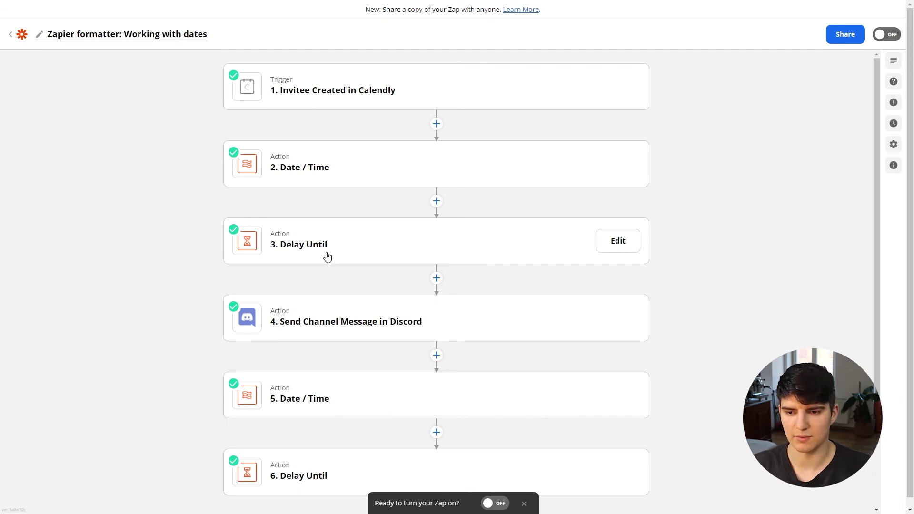
# Expand the 2. Date / Time step's setup, which applies -3 days to Event Start Time.
pyautogui.scroll(-1, 326, 255)
pyautogui.click(308, 122)
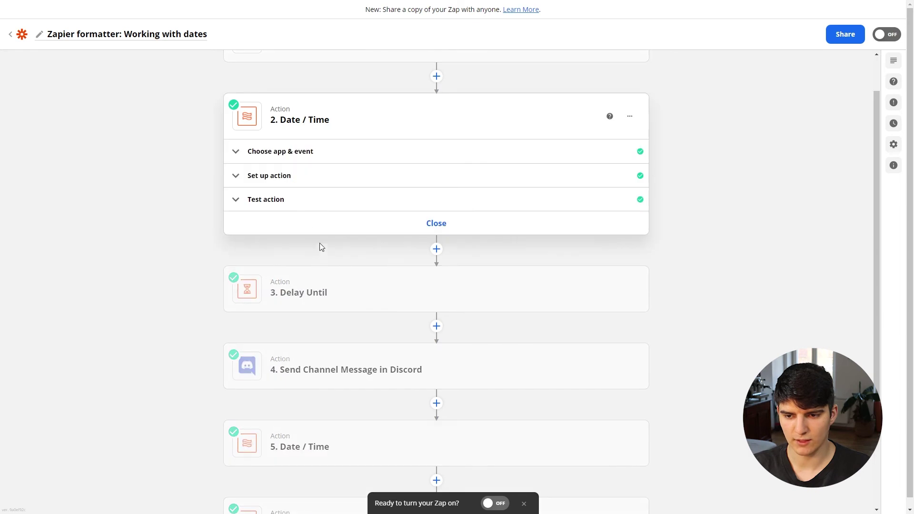
pyautogui.click(275, 183)
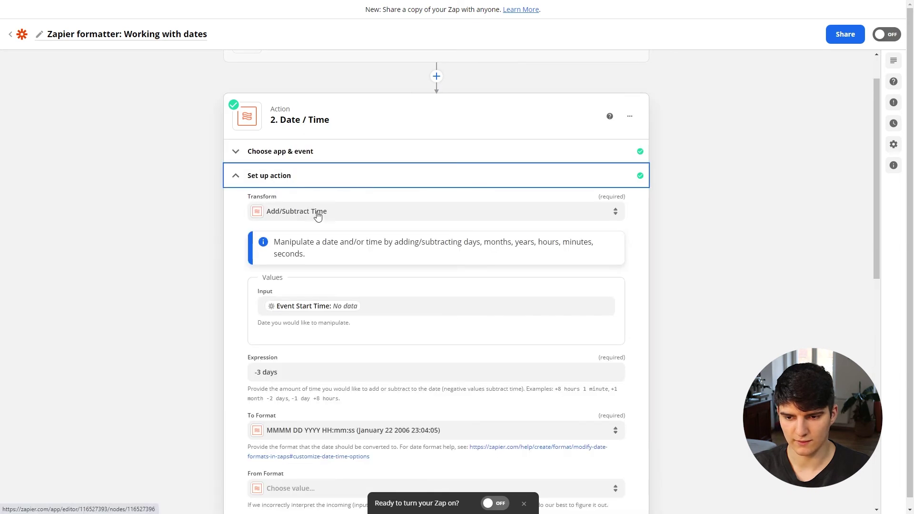
pyautogui.scroll(-2, 312, 224)
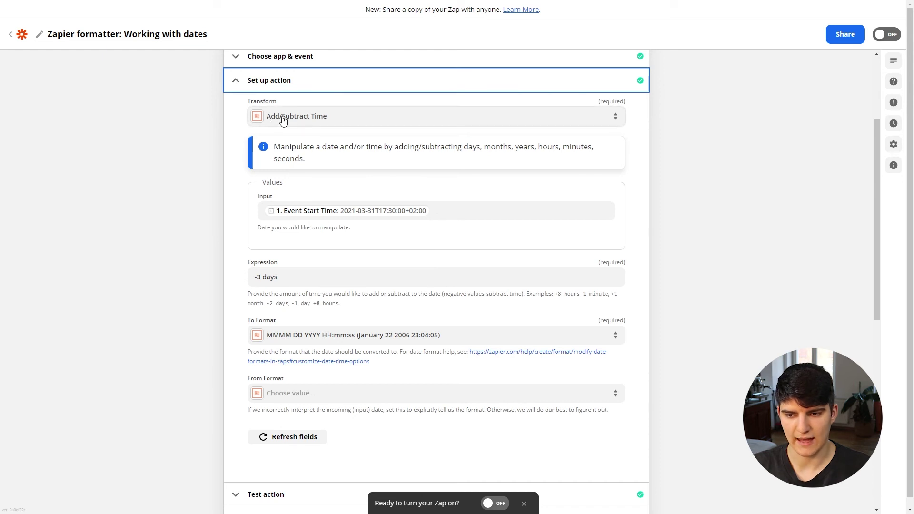
pyautogui.scroll(1, 343, 203)
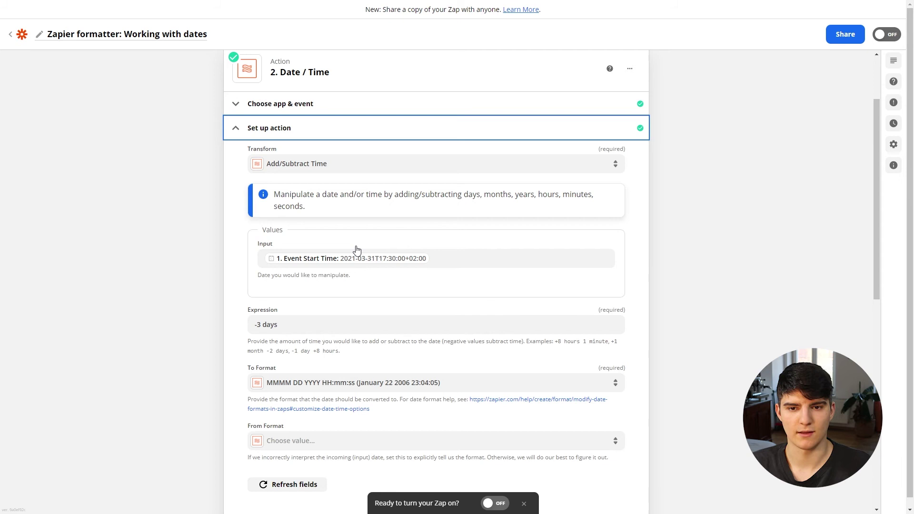
pyautogui.scroll(-1, 356, 250)
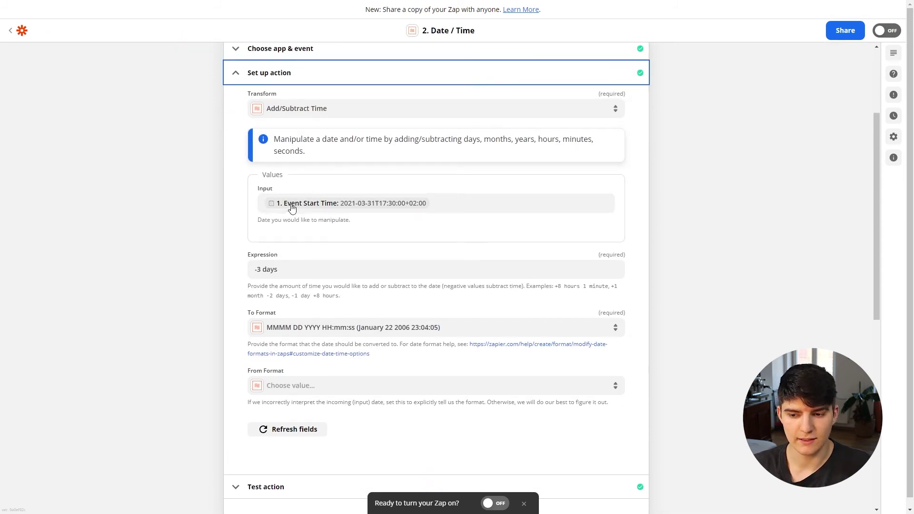
pyautogui.scroll(3, 305, 212)
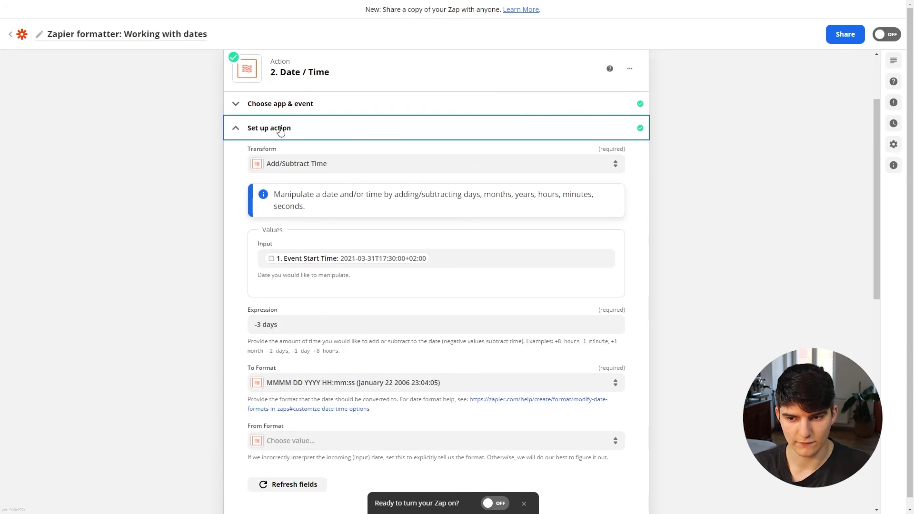
pyautogui.scroll(-2, 328, 219)
# Browse all Calendly trigger fields for the Input without inserting anything.
pyautogui.click(442, 257)
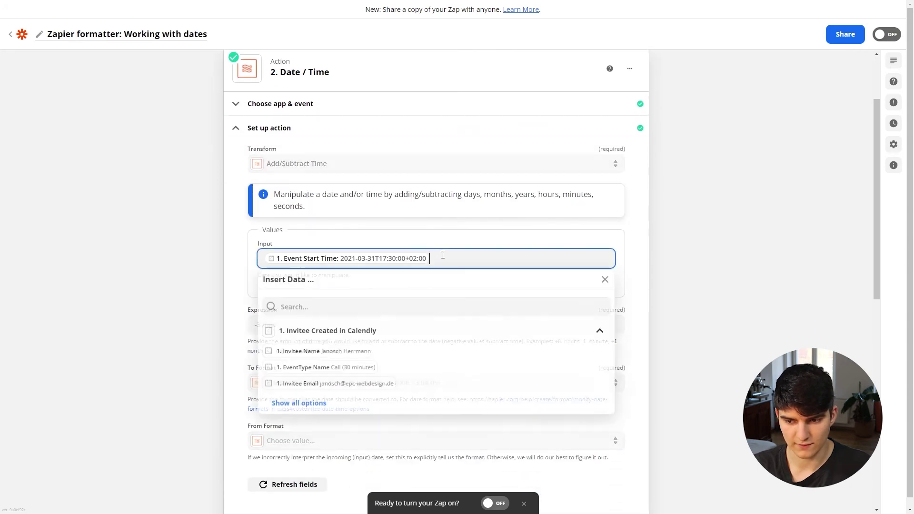
pyautogui.click(286, 404)
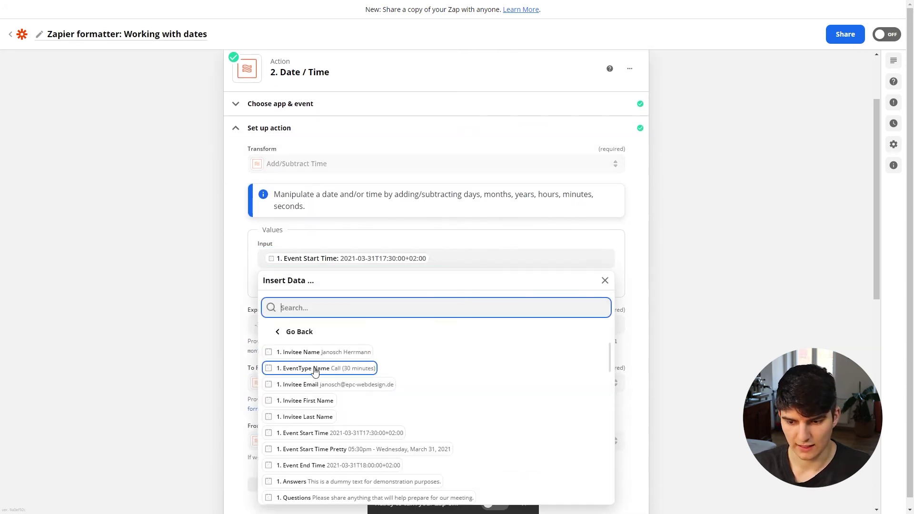
pyautogui.scroll(-2, 325, 362)
pyautogui.scroll(1, 324, 369)
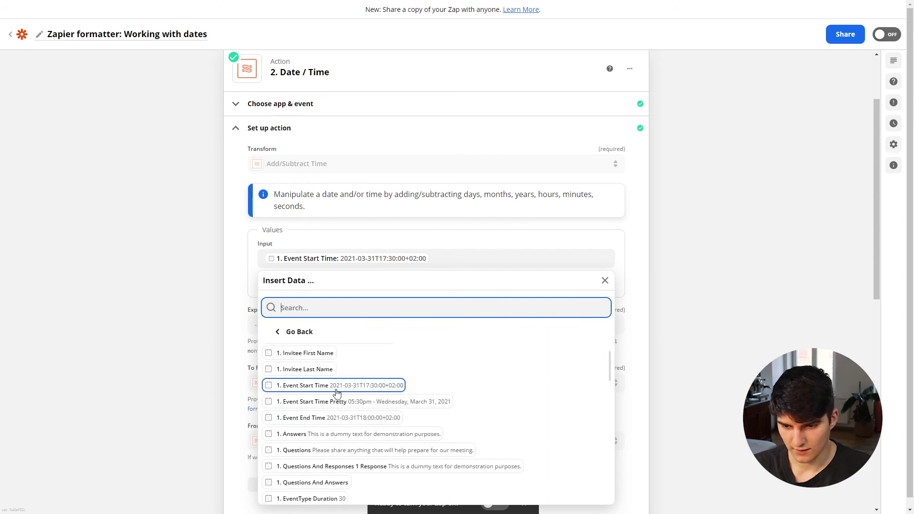
pyautogui.click(262, 239)
# Close the 2. Date / Time step's editor to return to the step list.
pyautogui.scroll(-1, 261, 239)
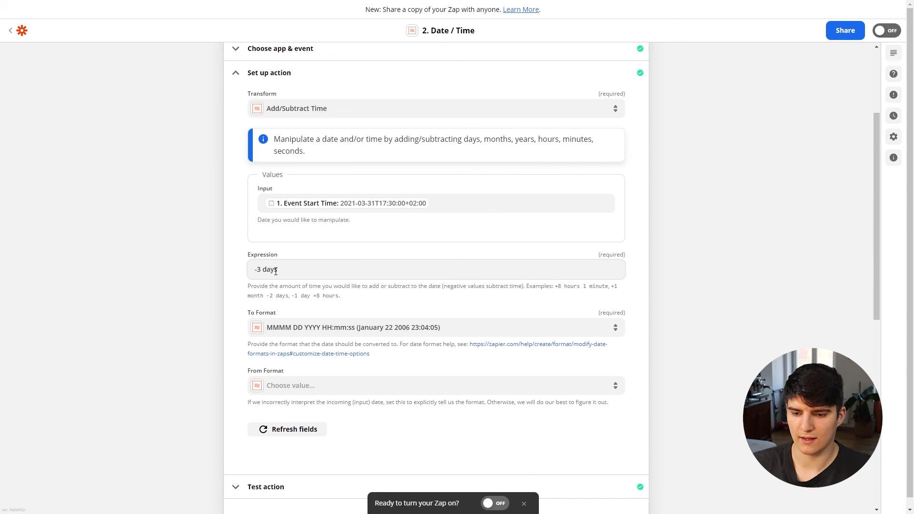
pyautogui.scroll(-1, 276, 270)
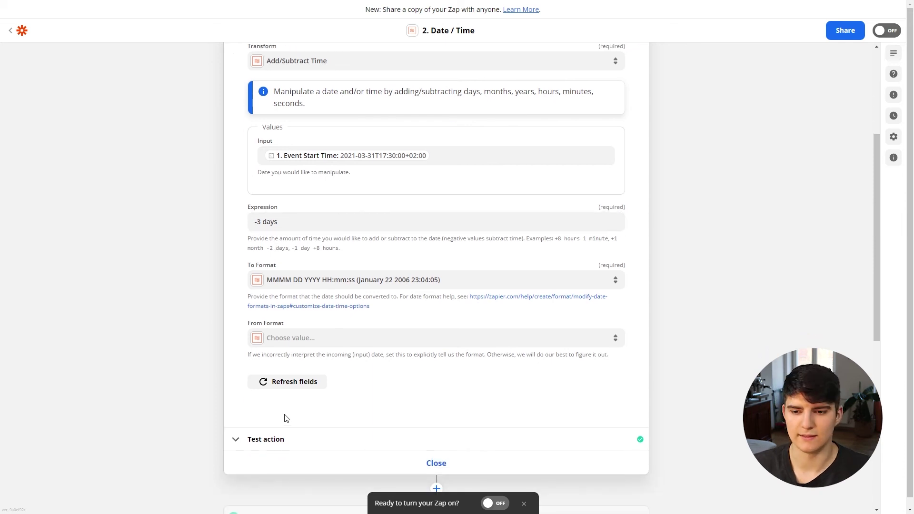
pyautogui.scroll(-2, 361, 347)
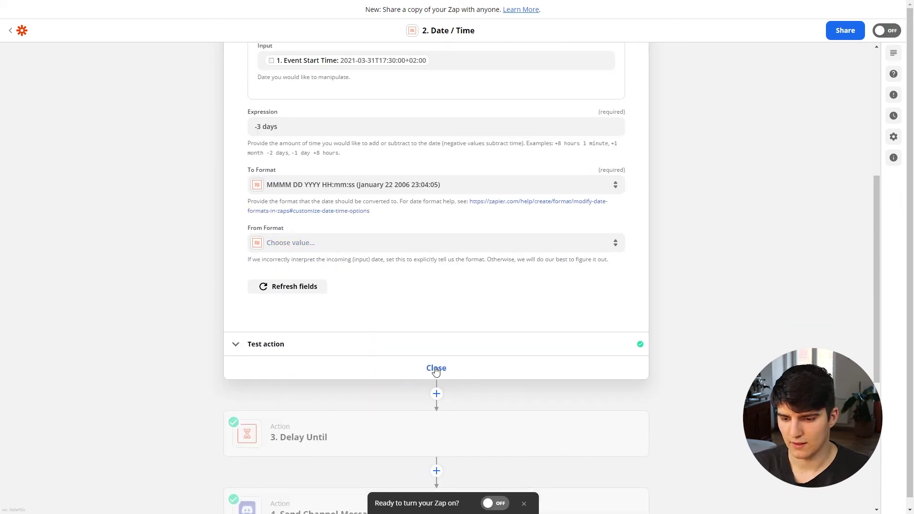
pyautogui.click(435, 368)
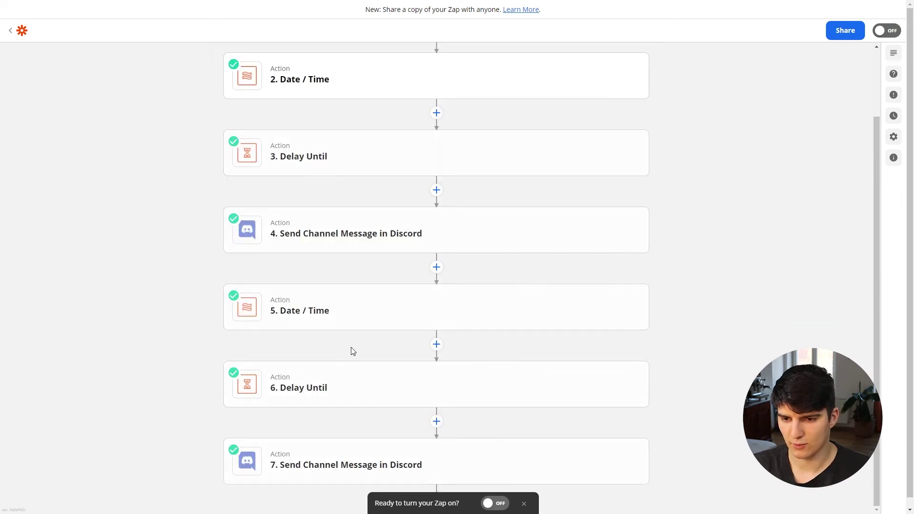
# Expand the 3. Delay Until step's setup, delaying until the Date/Time step's Event Start Time.
pyautogui.click(318, 159)
pyautogui.scroll(2, 328, 200)
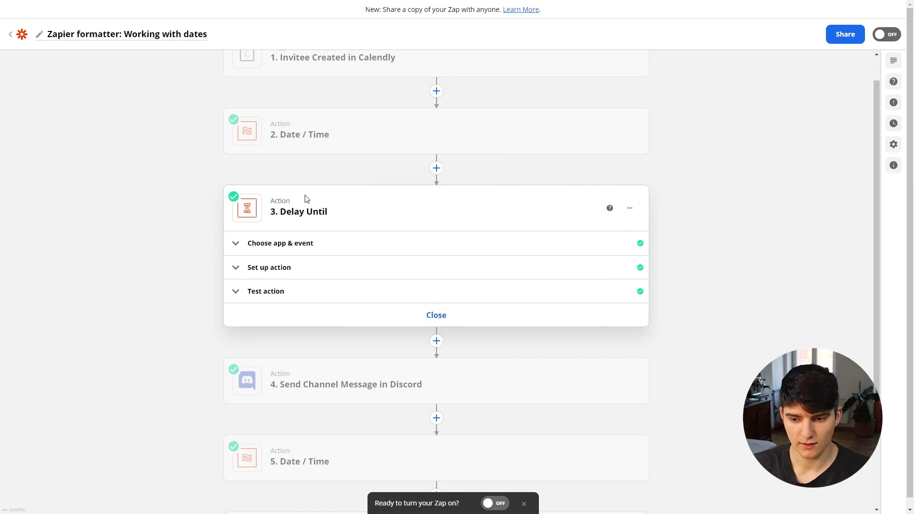
pyautogui.click(272, 267)
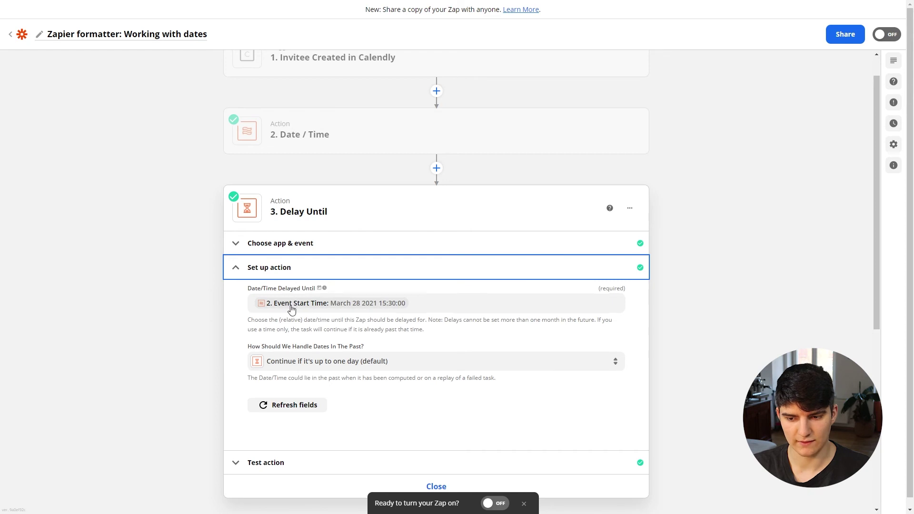
pyautogui.scroll(1, 253, 162)
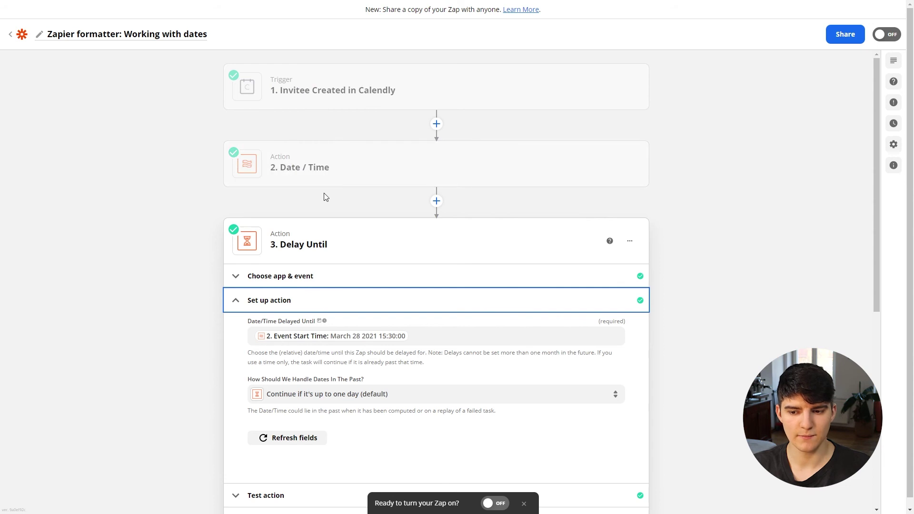
pyautogui.scroll(-1, 300, 205)
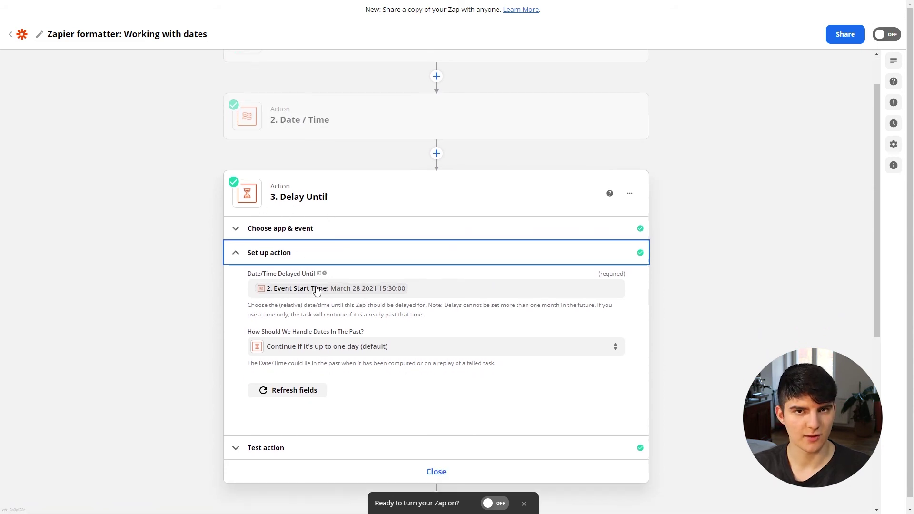
pyautogui.scroll(-3, 314, 290)
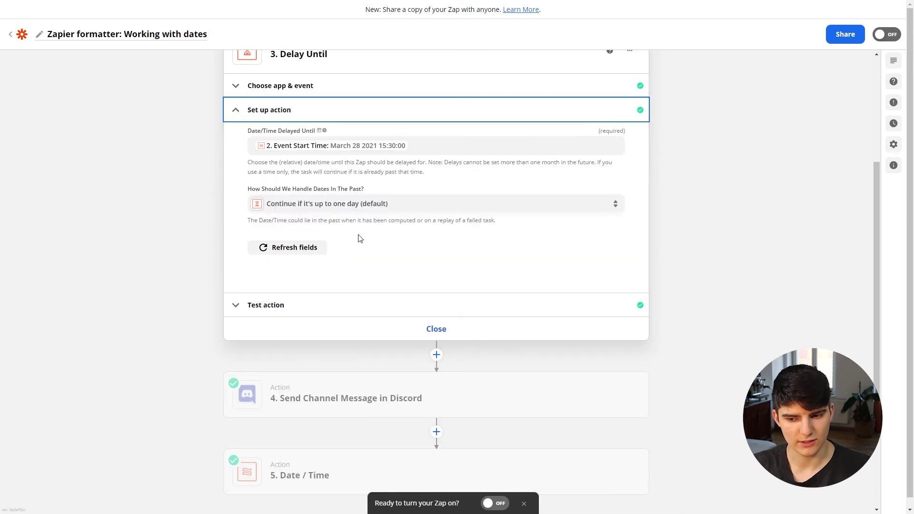
pyautogui.scroll(-1, 360, 238)
# Close the Delay Until step and look over steps 2 through 7.
pyautogui.click(436, 273)
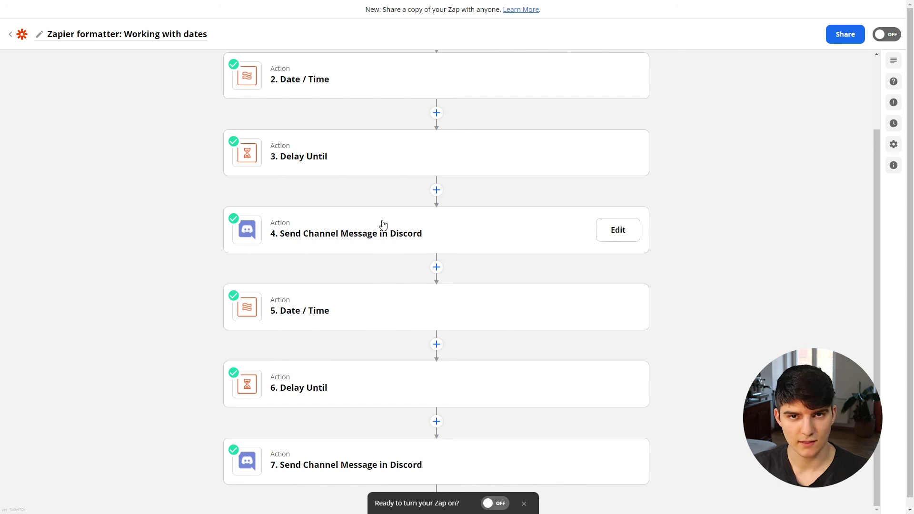
pyautogui.scroll(-1, 372, 227)
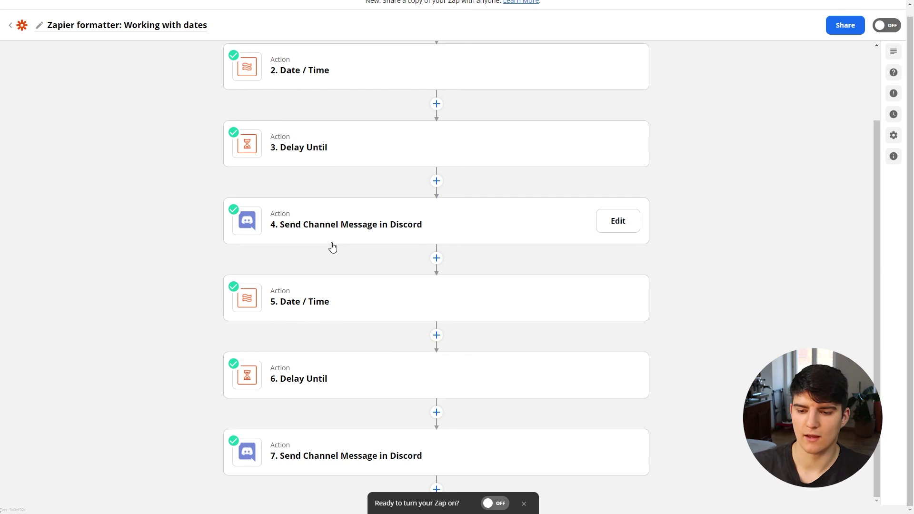
pyautogui.click(333, 300)
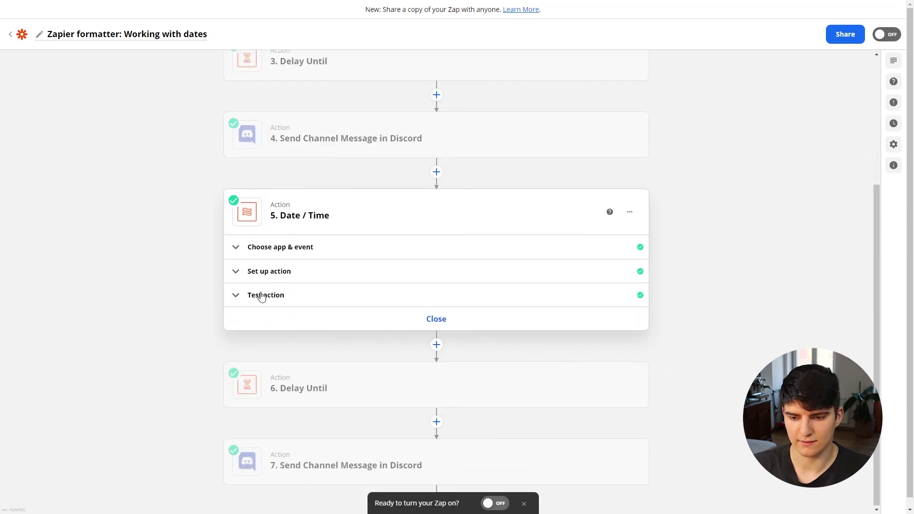
pyautogui.click(276, 272)
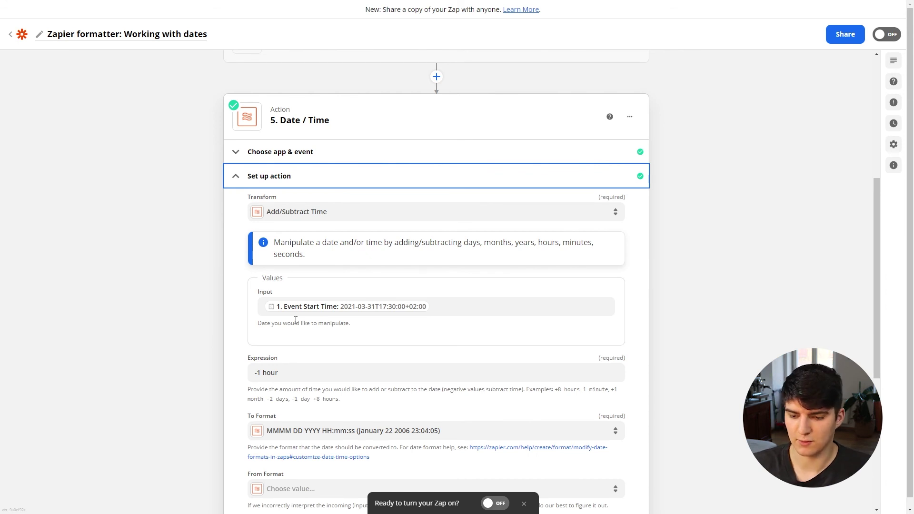
pyautogui.scroll(-2, 295, 320)
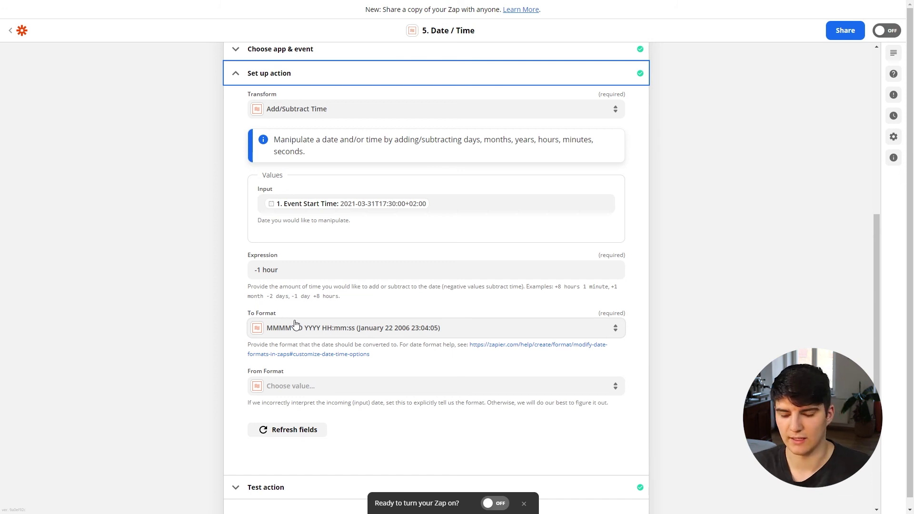
pyautogui.scroll(-1, 296, 323)
pyautogui.scroll(1, 301, 255)
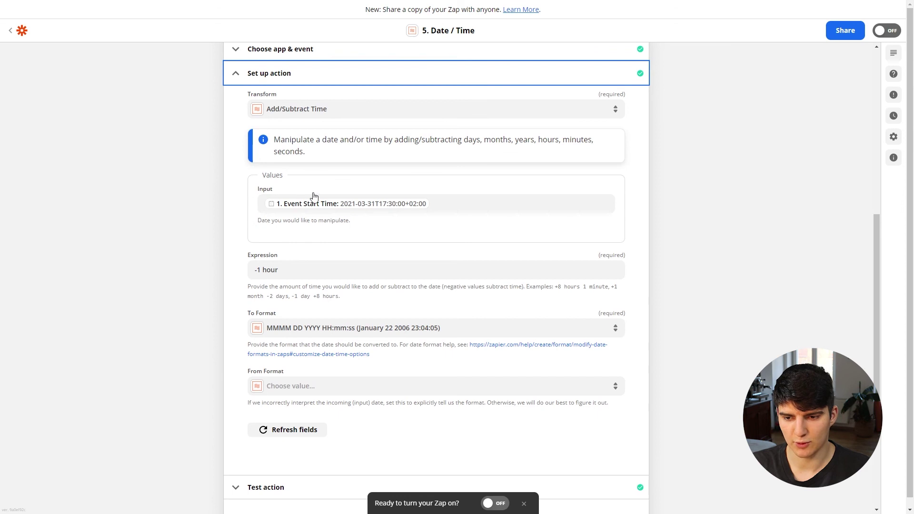
pyautogui.scroll(3, 323, 276)
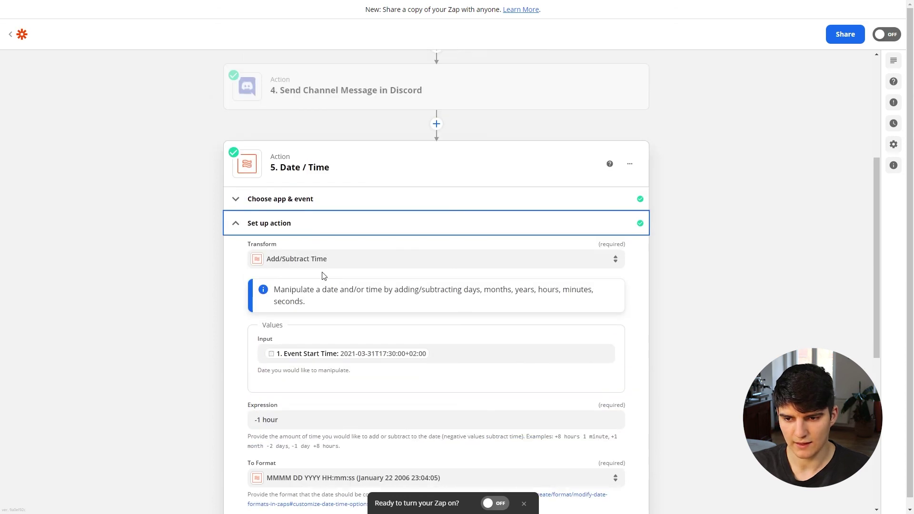
pyautogui.scroll(5, 323, 276)
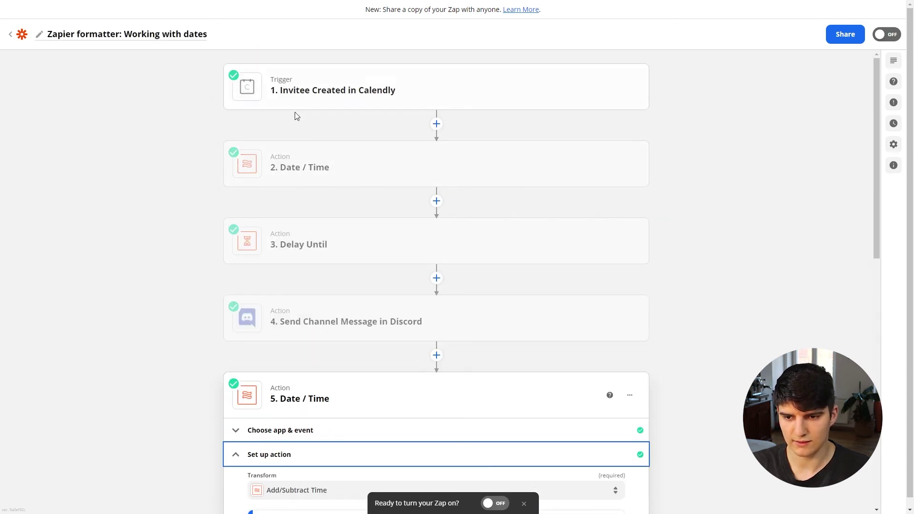
pyautogui.scroll(-6, 310, 266)
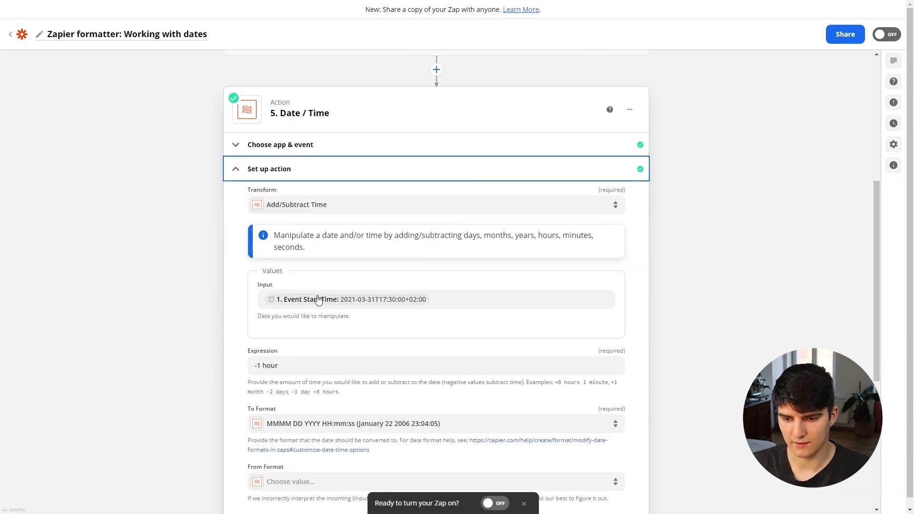
pyautogui.scroll(-2, 318, 299)
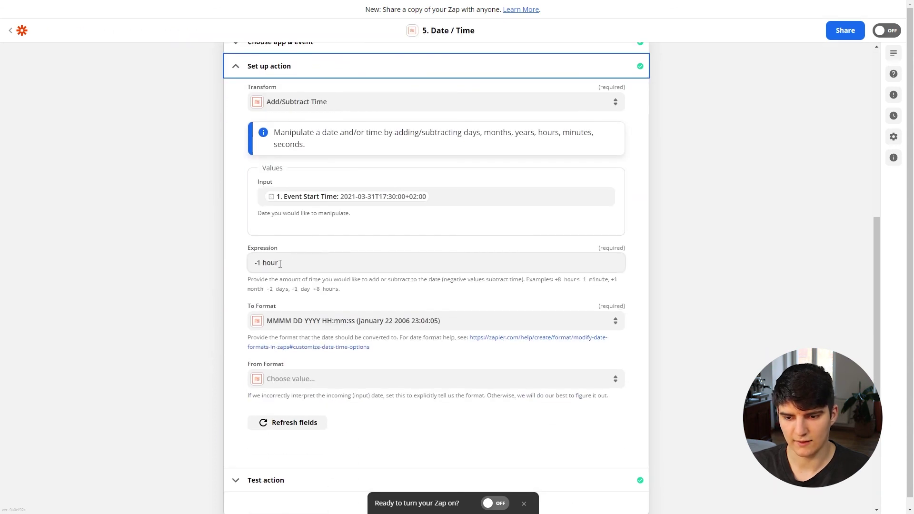
pyautogui.scroll(-2, 316, 342)
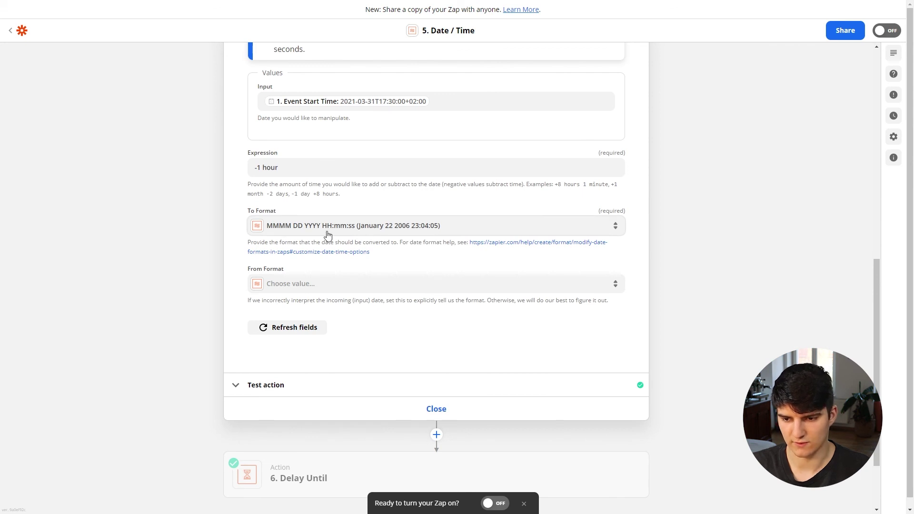
pyautogui.scroll(-2, 323, 238)
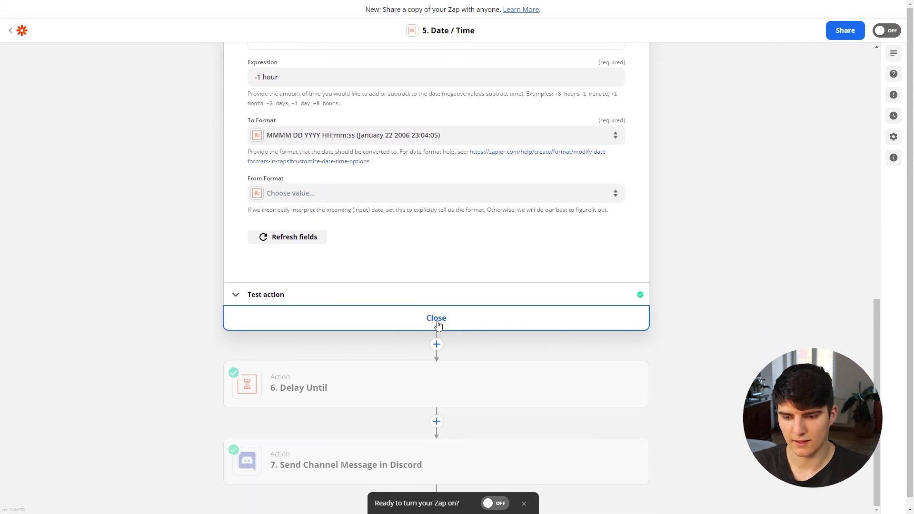
pyautogui.click(436, 318)
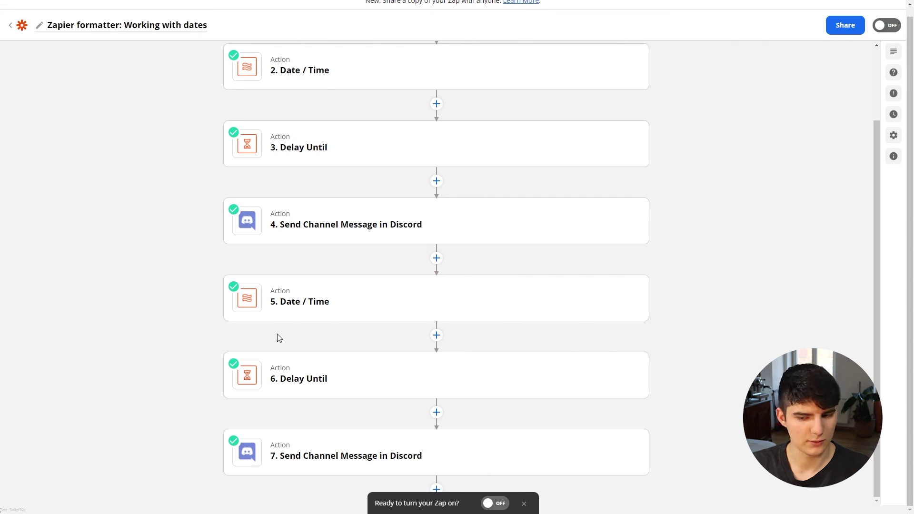
pyautogui.moveTo(362, 362)
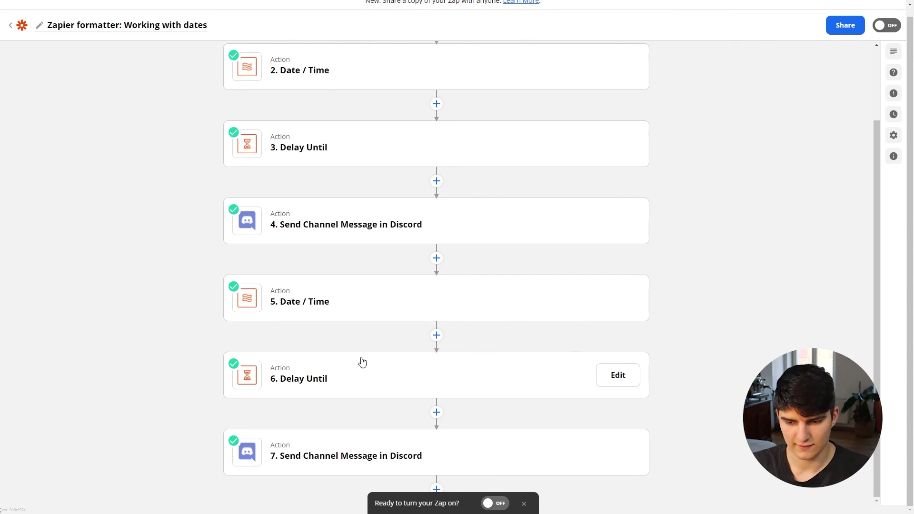
pyautogui.click(326, 379)
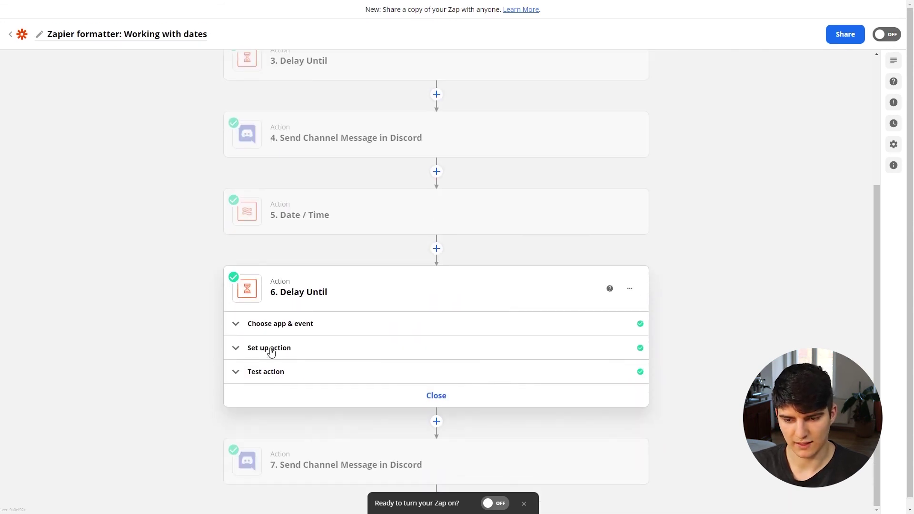
pyautogui.click(269, 350)
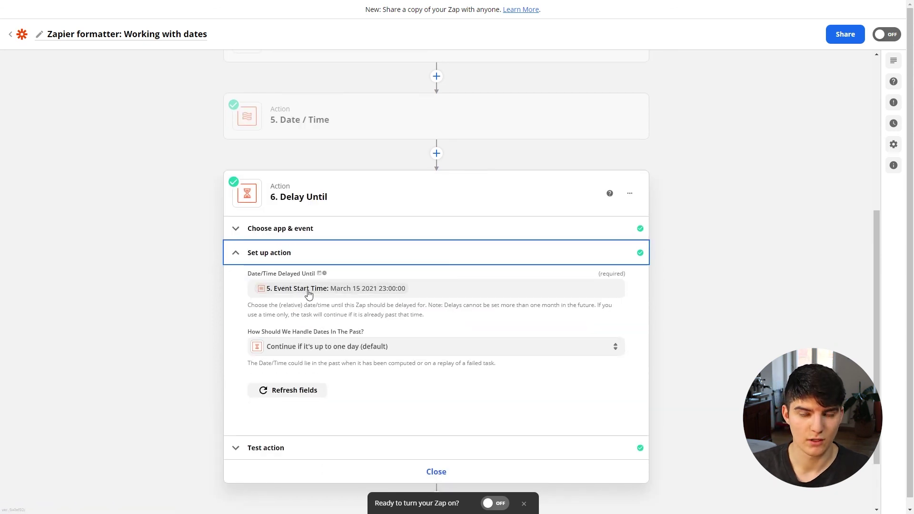
pyautogui.scroll(-2, 361, 348)
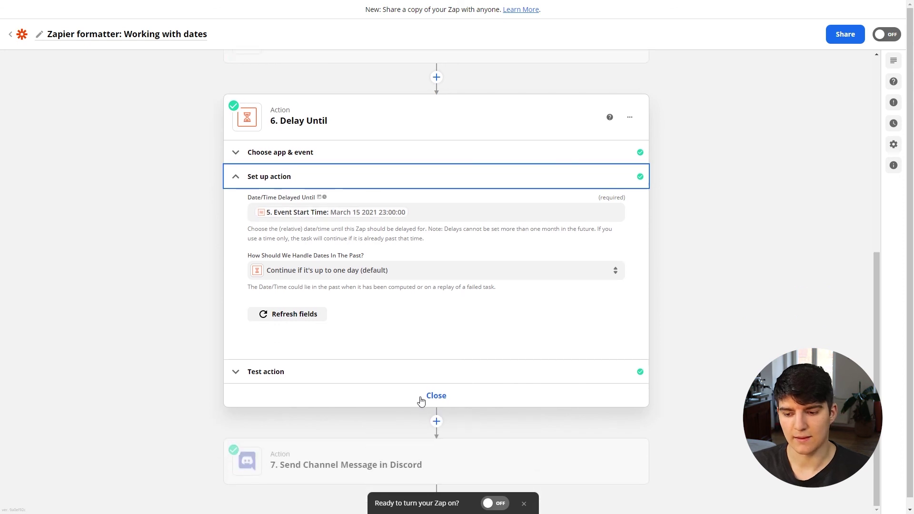
pyautogui.click(429, 397)
pyautogui.moveTo(306, 451)
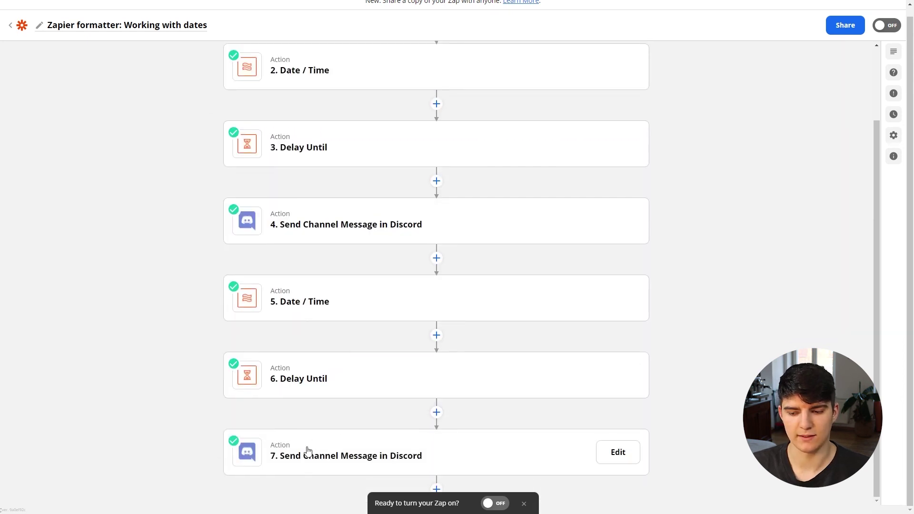